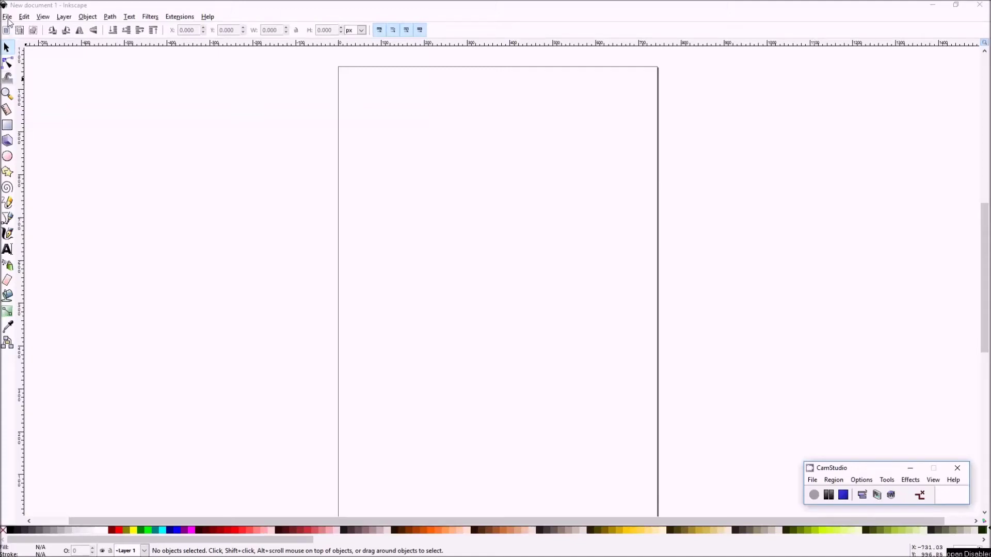
# In Document Properties, set default units to inches and the page to US Letter (8.5 × 11 in)
pyautogui.click(7, 18)
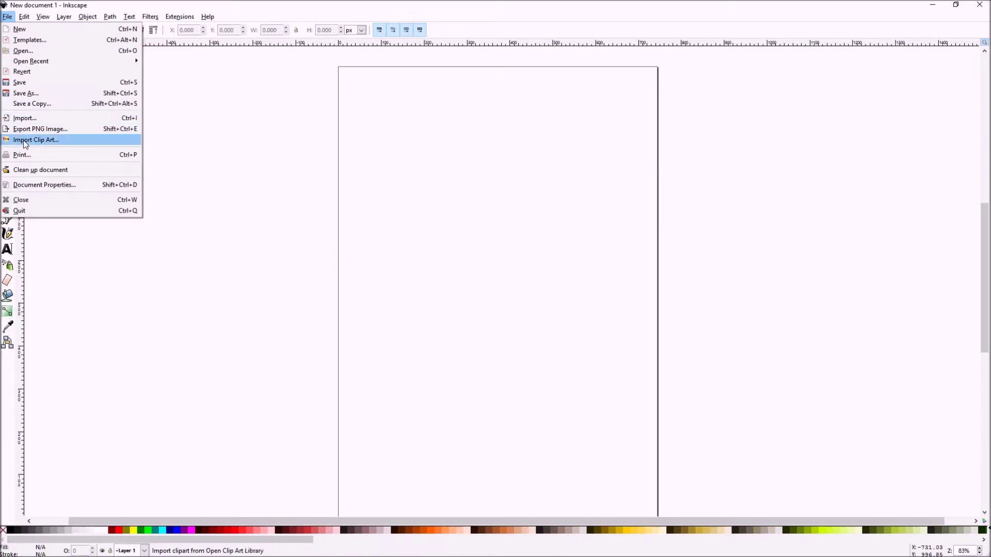
pyautogui.click(27, 184)
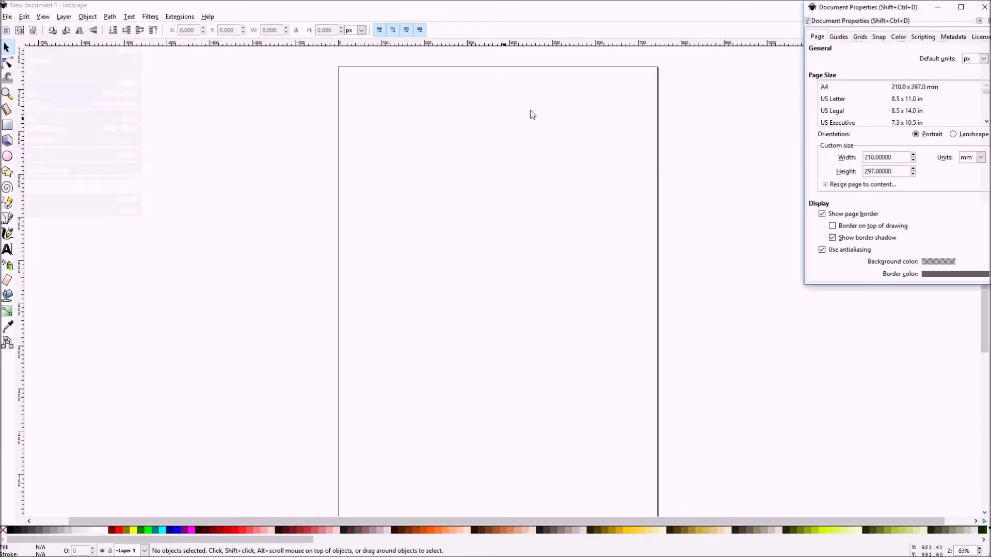
pyautogui.click(983, 59)
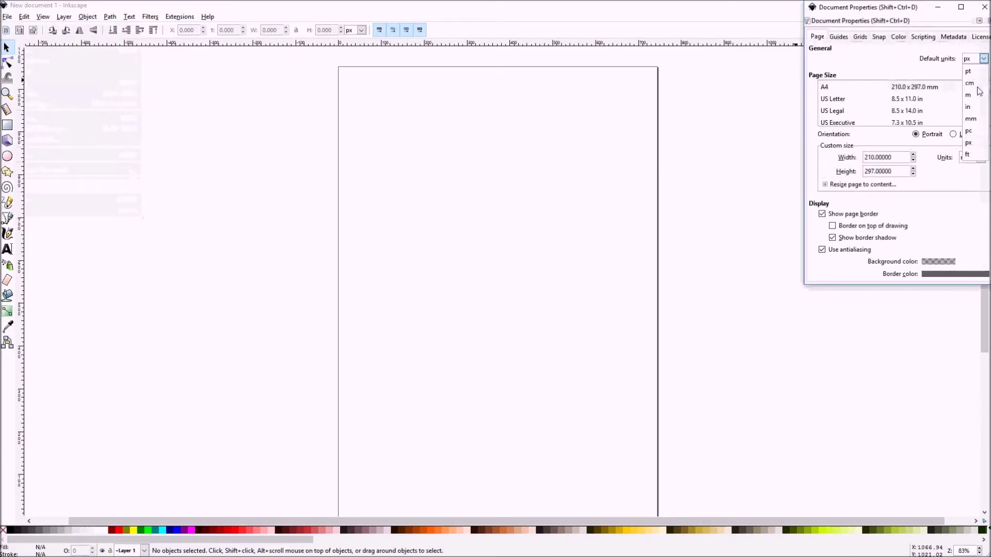
pyautogui.click(970, 108)
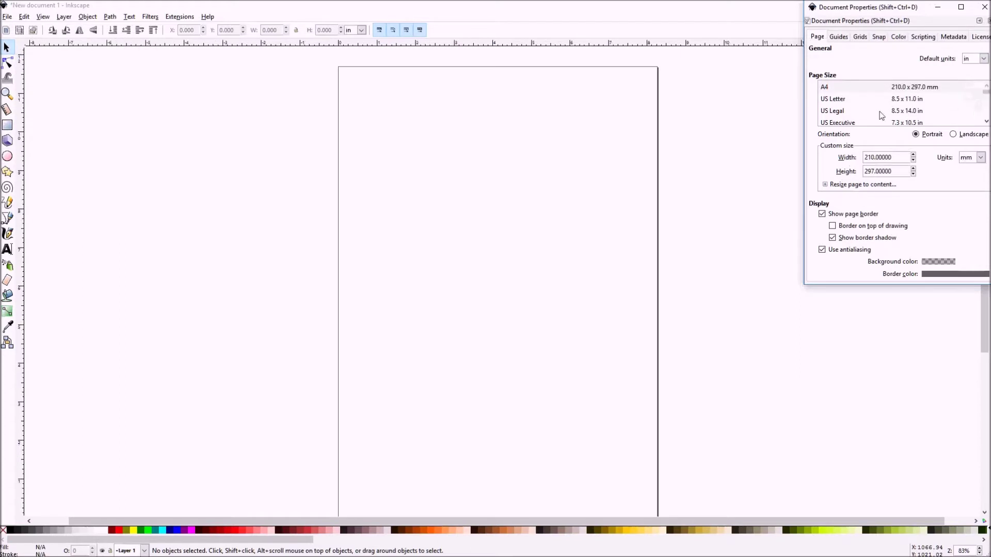
pyautogui.click(835, 102)
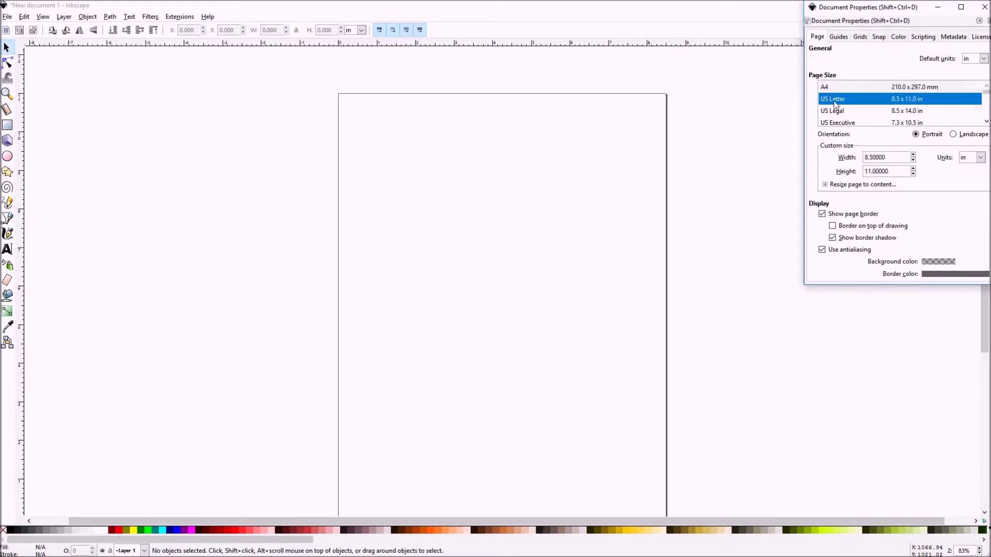
pyautogui.click(984, 7)
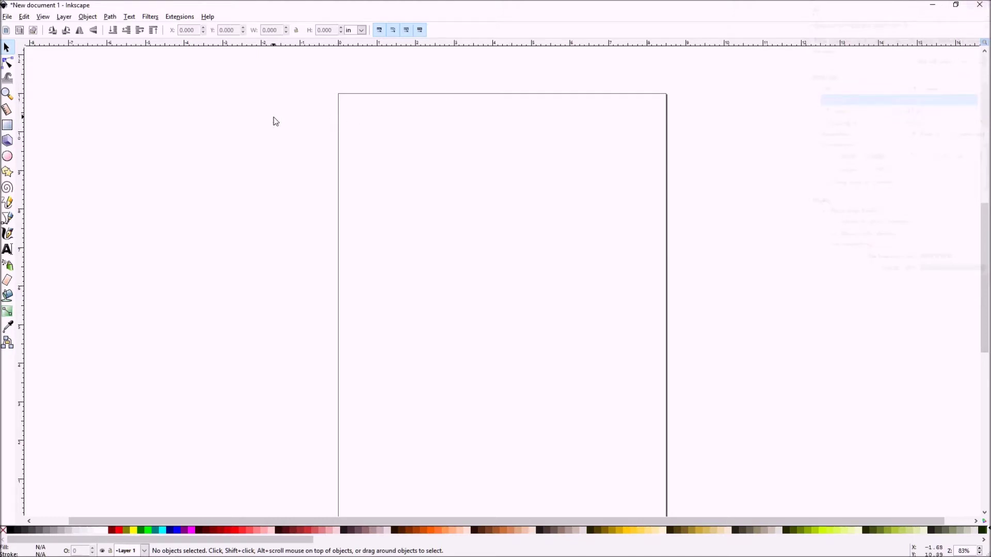
# Draw a tall rectangle in the lower page and size it to W 5 × H 7 in
pyautogui.click(8, 129)
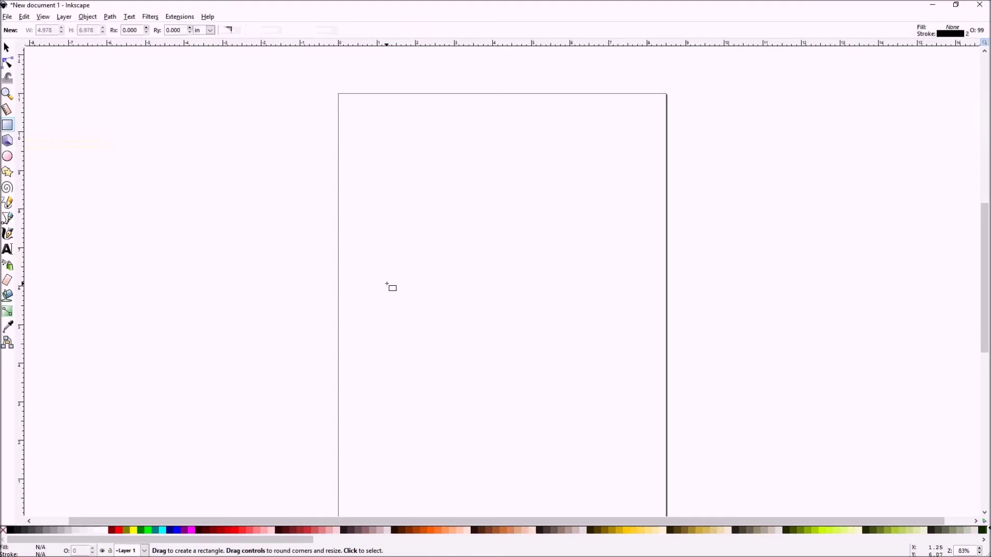
pyautogui.moveTo(385, 208)
pyautogui.mouseDown()
pyautogui.moveTo(498, 404)
pyautogui.moveTo(558, 475)
pyautogui.moveTo(553, 492)
pyautogui.moveTo(574, 498)
pyautogui.mouseUp()
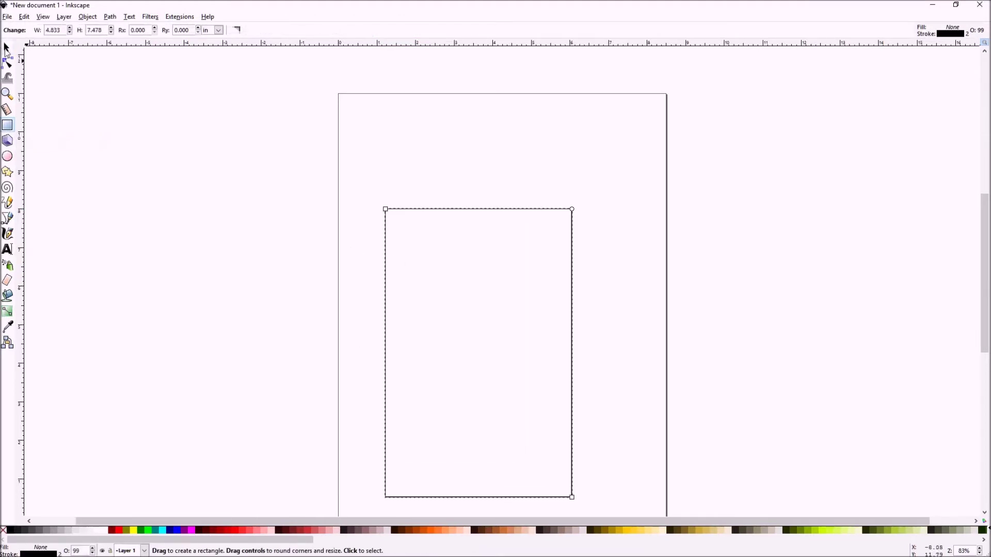
pyautogui.click(7, 47)
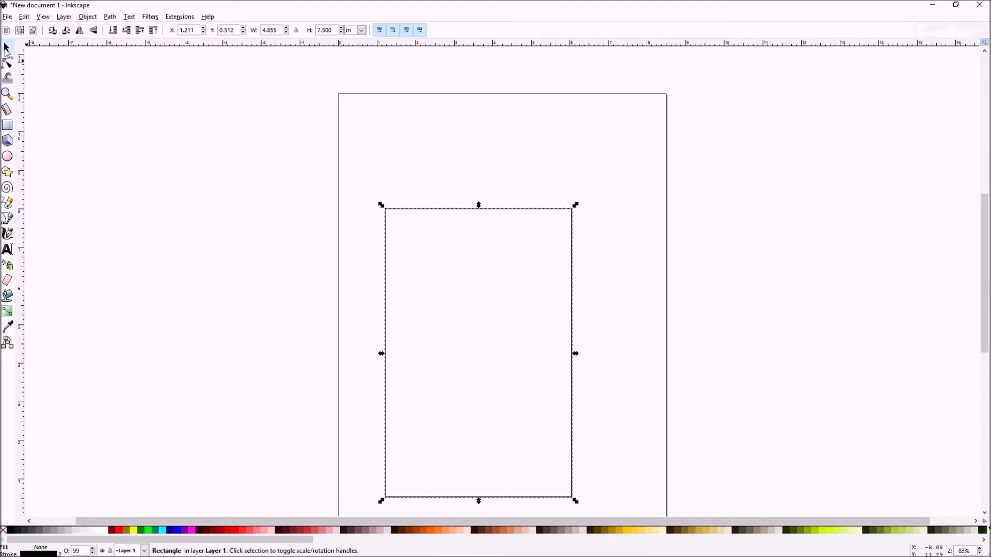
pyautogui.doubleClick(269, 30)
pyautogui.write('5')
pyautogui.press('Tab')
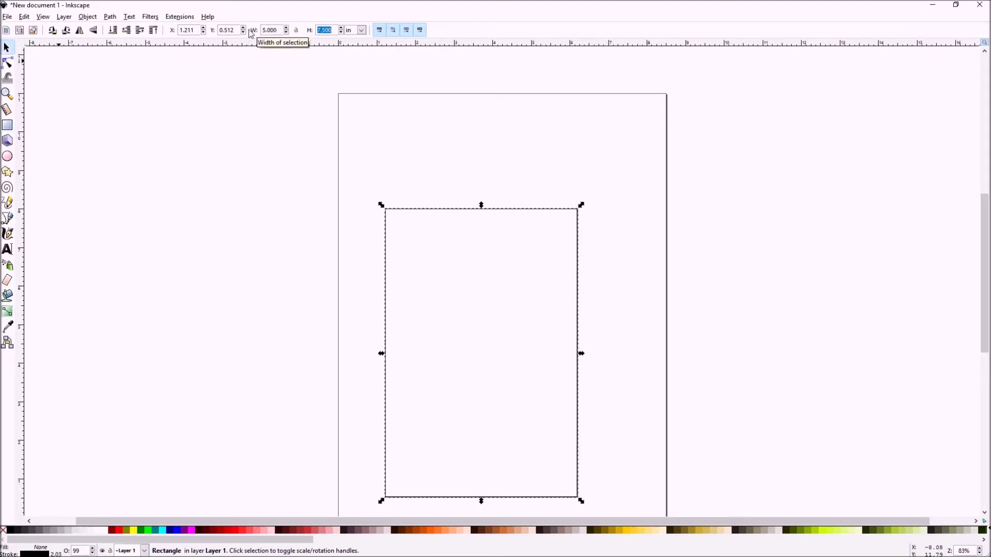
pyautogui.write('7')
pyautogui.press('Return')
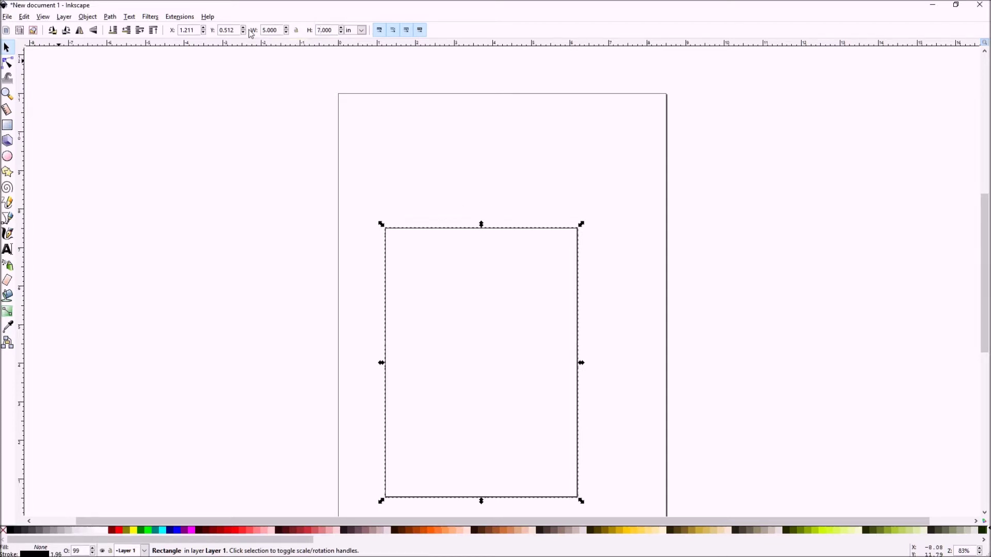
# Convert the rectangle to a path and give it flat colour paint in Fill and Stroke
pyautogui.click(108, 18)
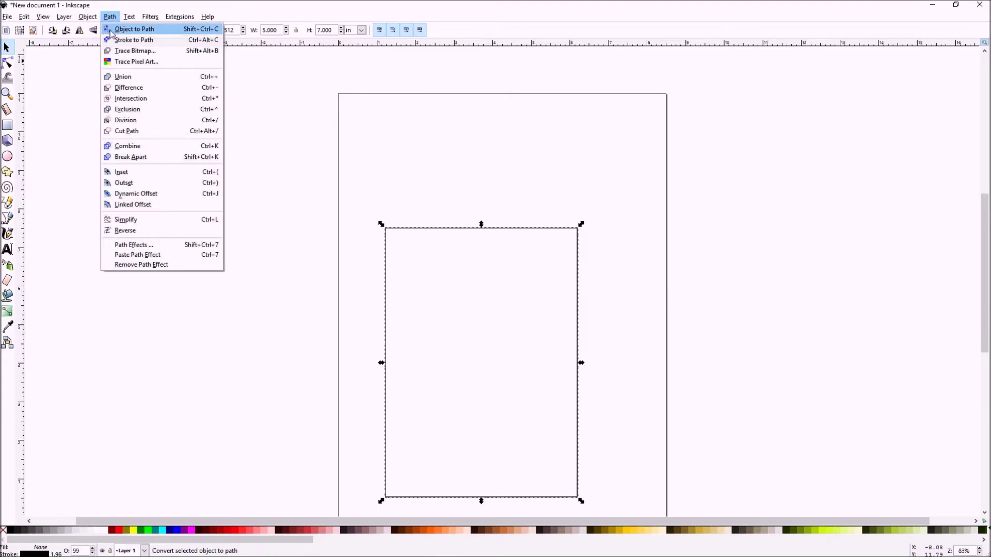
pyautogui.click(111, 30)
pyautogui.click(91, 18)
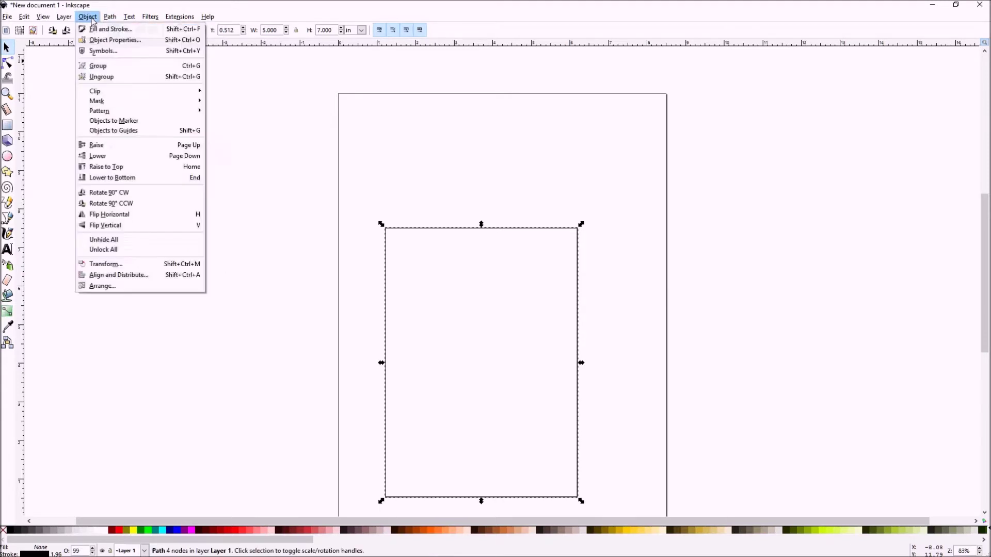
pyautogui.click(95, 31)
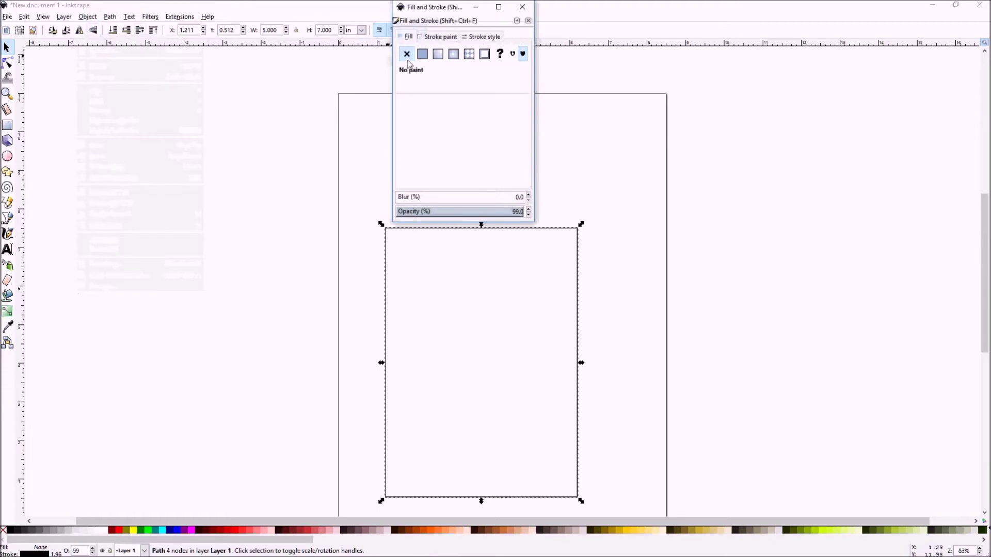
pyautogui.click(422, 55)
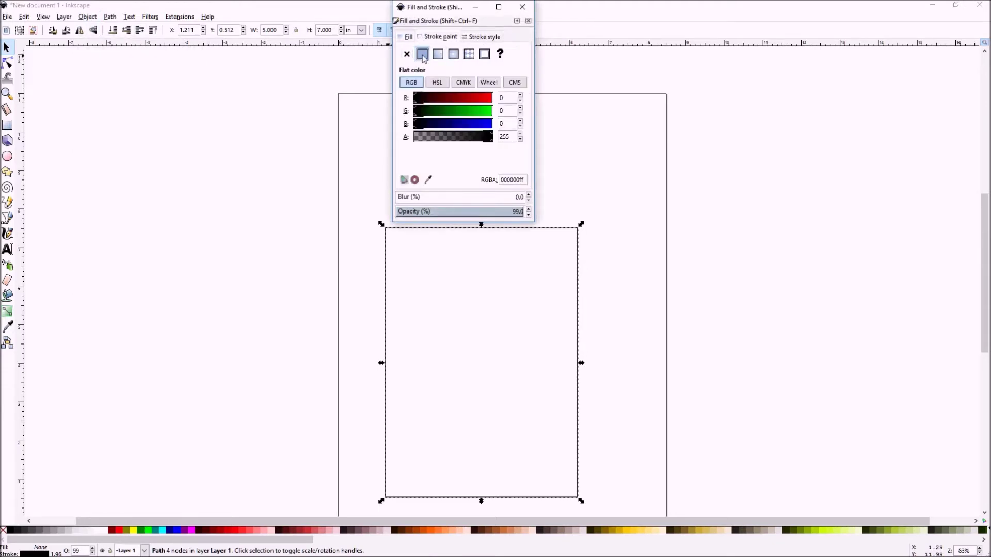
# Set the outline width to 2 px with round corner joins
pyautogui.click(487, 37)
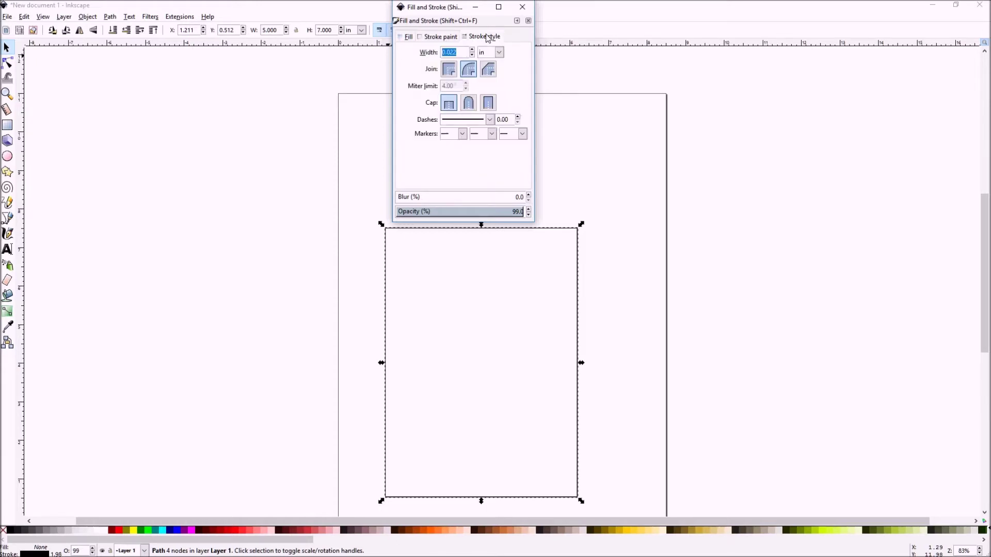
pyautogui.click(499, 52)
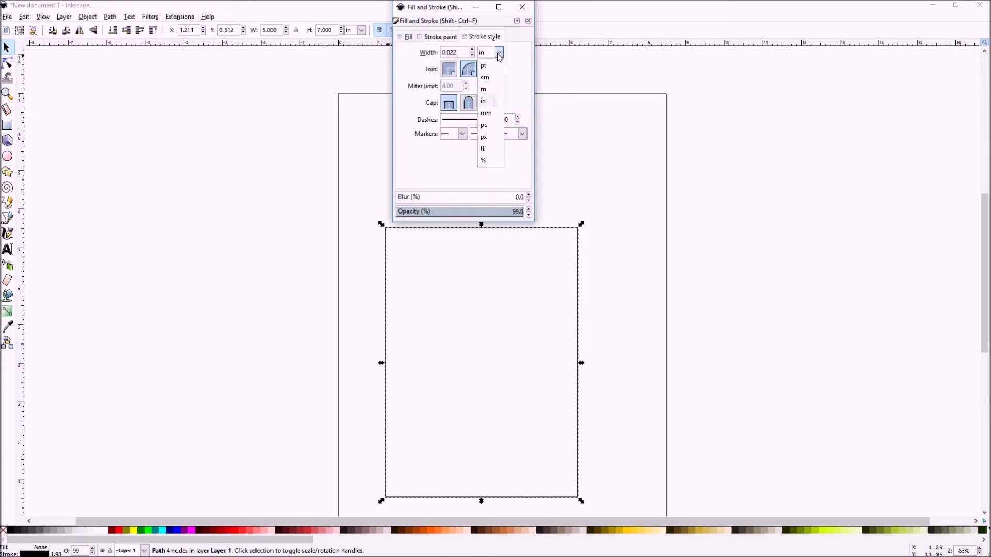
pyautogui.click(494, 137)
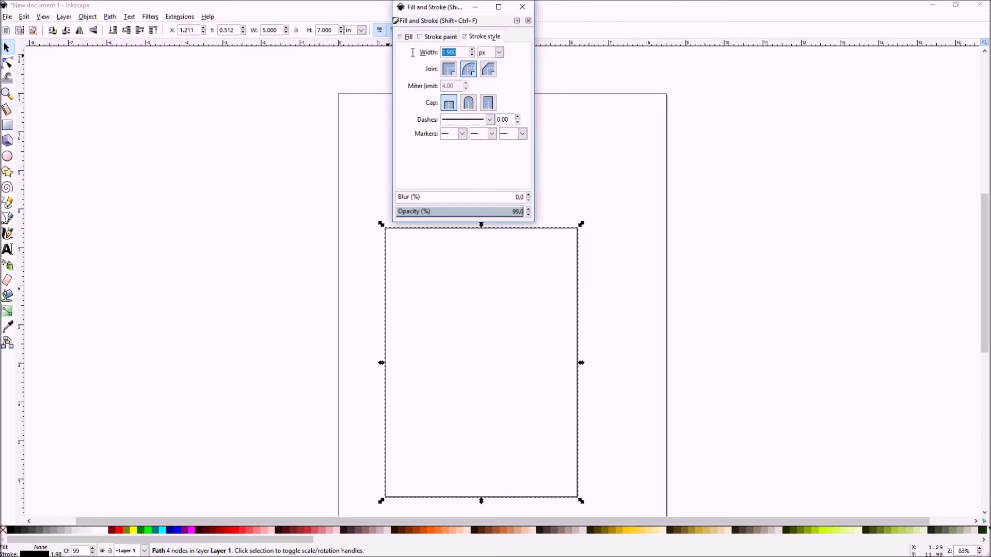
pyautogui.write('2')
pyautogui.press('Return')
pyautogui.click(474, 75)
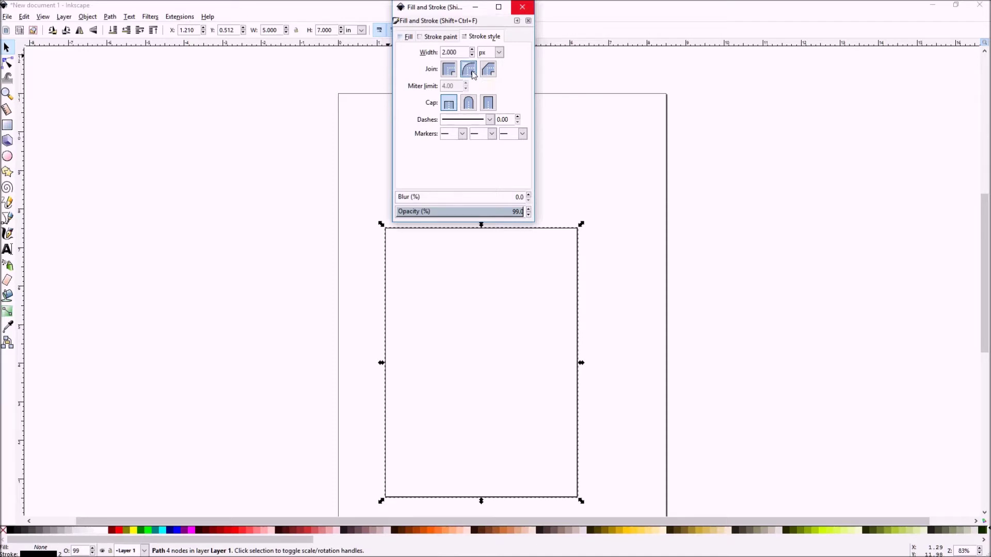
pyautogui.click(521, 11)
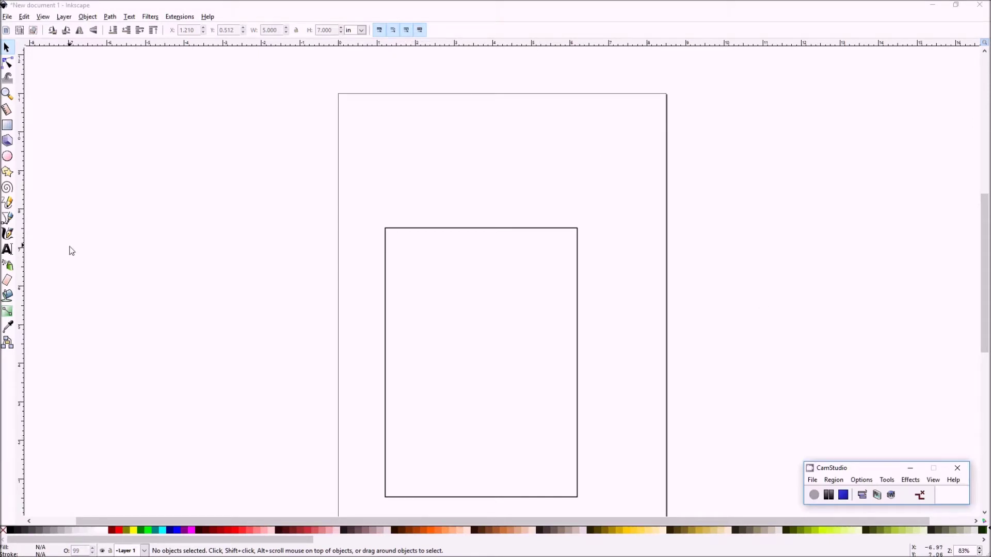
# Type 'Merinda' as a text line near the rectangle's bottom and select all of it
pyautogui.click(7, 250)
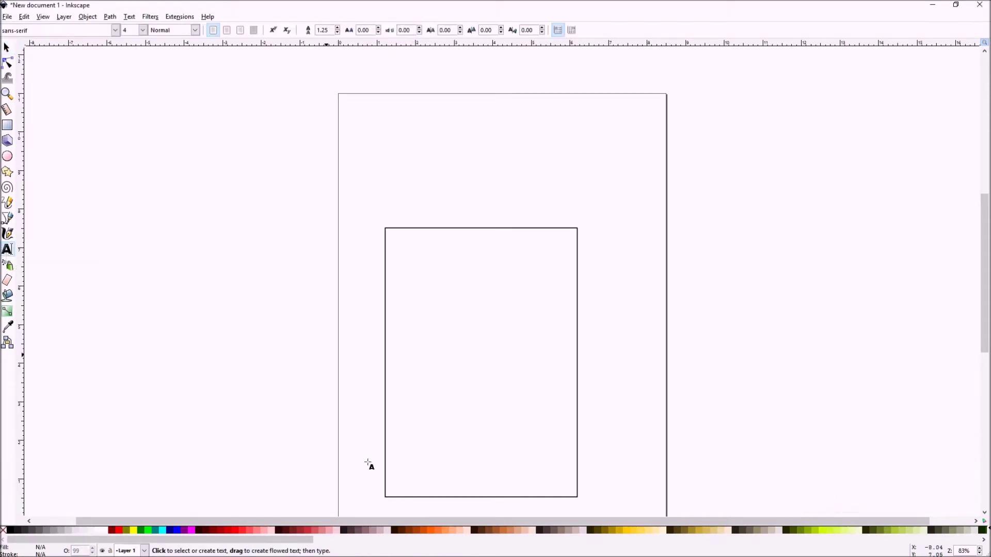
pyautogui.click(402, 471)
pyautogui.write('M')
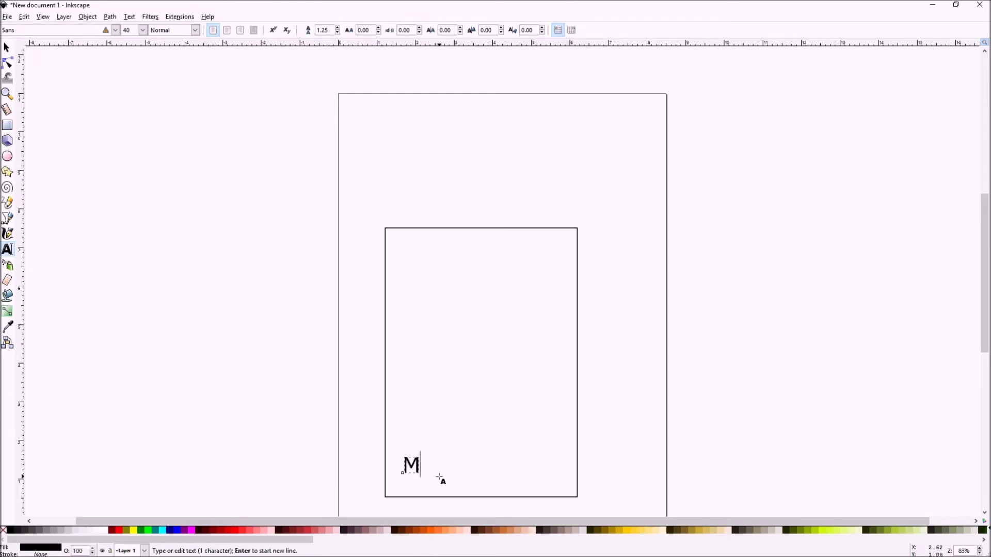
pyautogui.write('erinda')
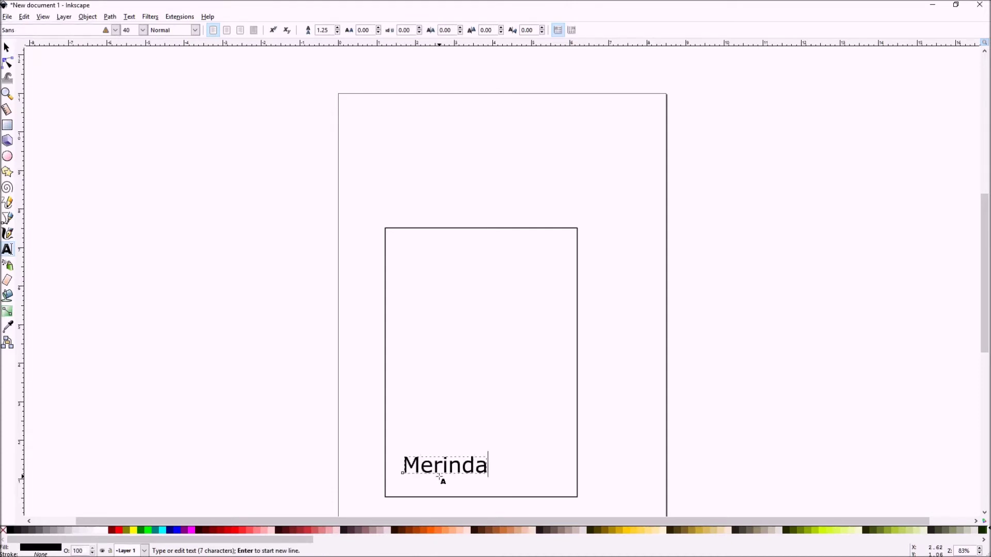
pyautogui.hotkey('ctrl', 'a')
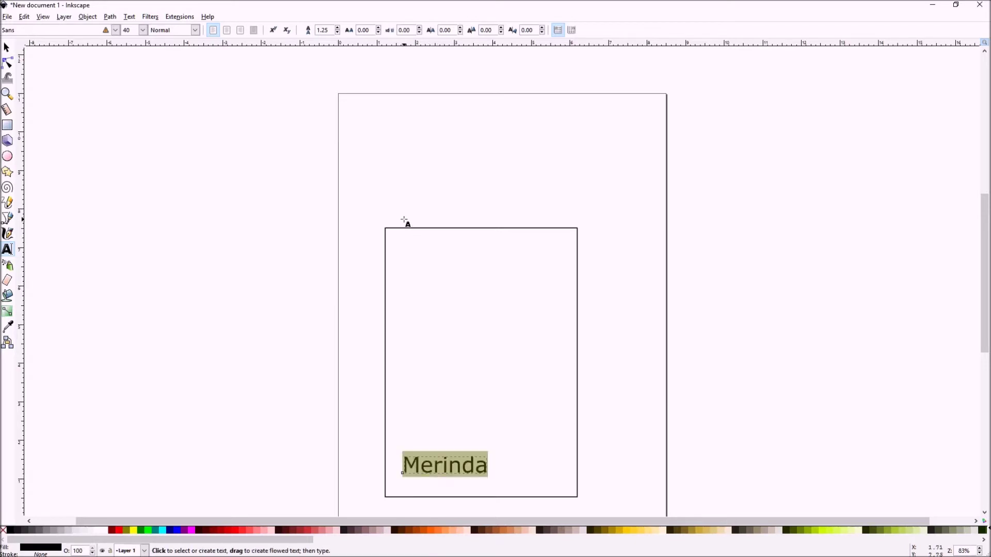
# Apply the Forte font at size 72 to the Merinda text
pyautogui.click(128, 16)
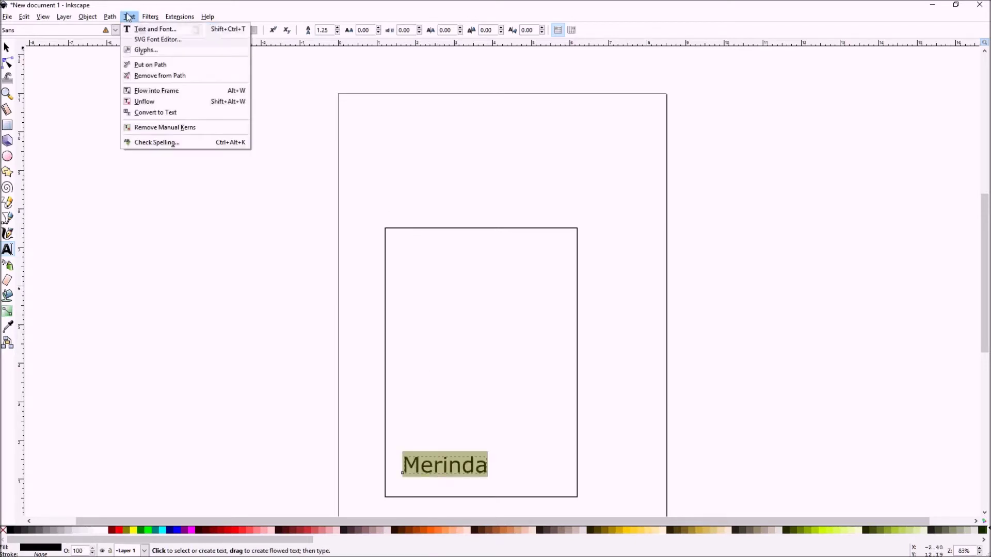
pyautogui.click(142, 29)
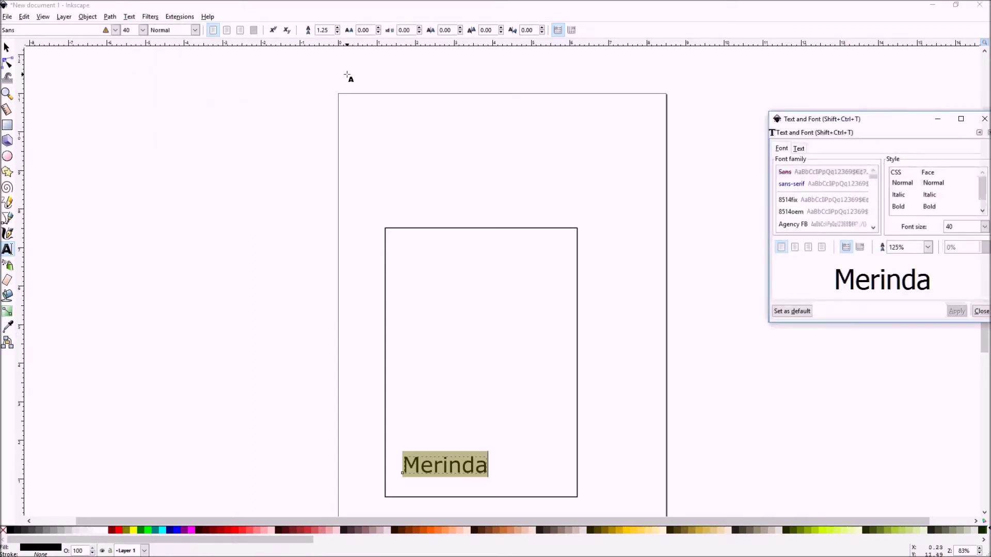
pyautogui.click(793, 207)
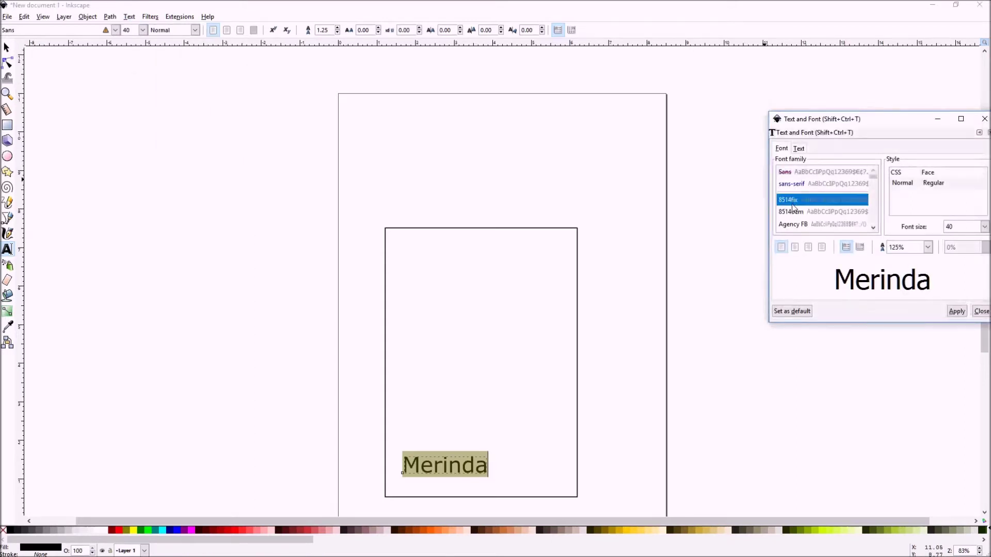
pyautogui.write('fort')
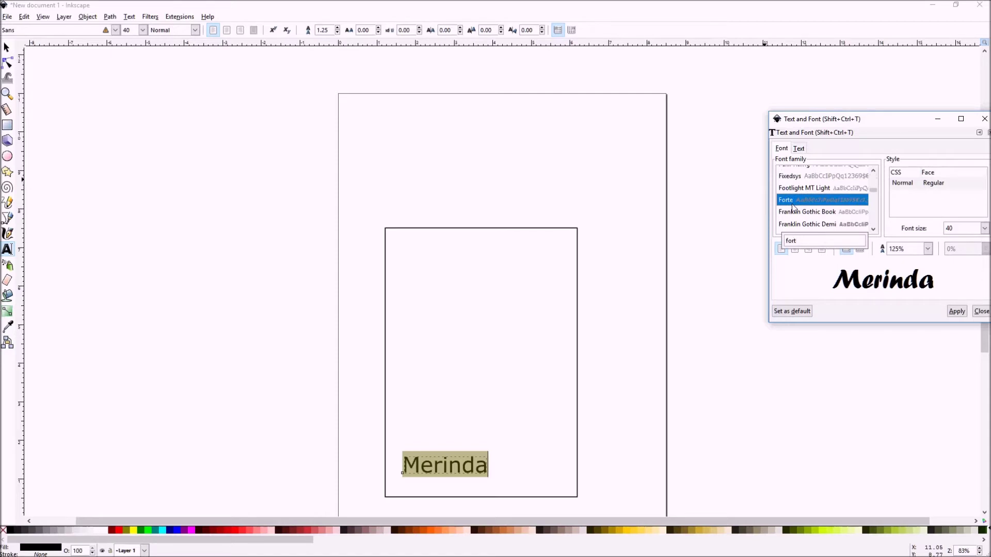
pyautogui.click(968, 228)
pyautogui.write('72')
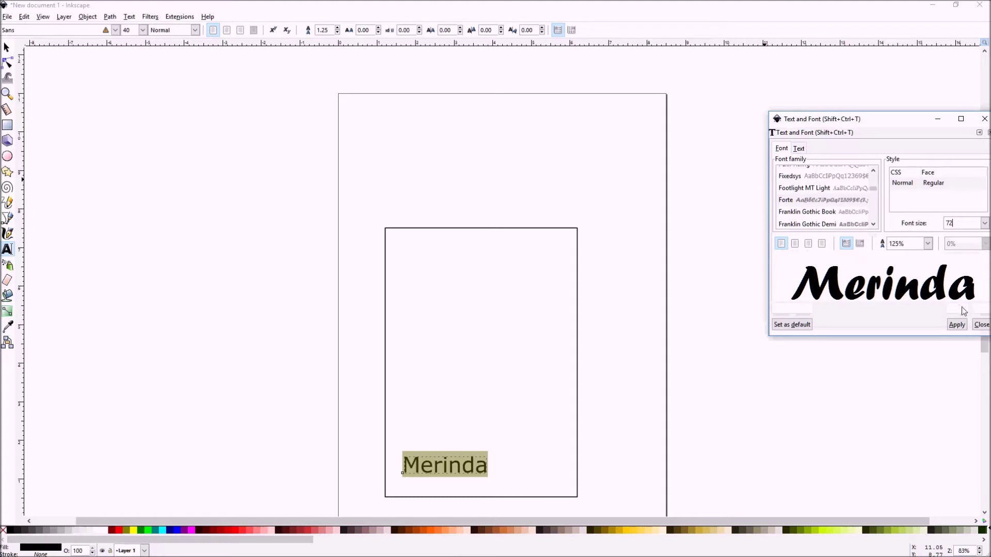
pyautogui.click(958, 324)
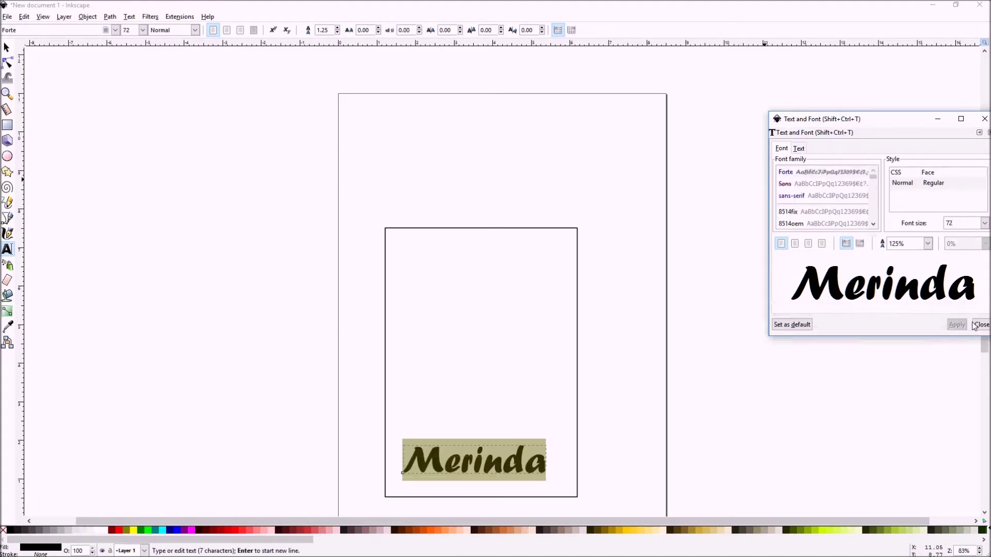
pyautogui.click(981, 325)
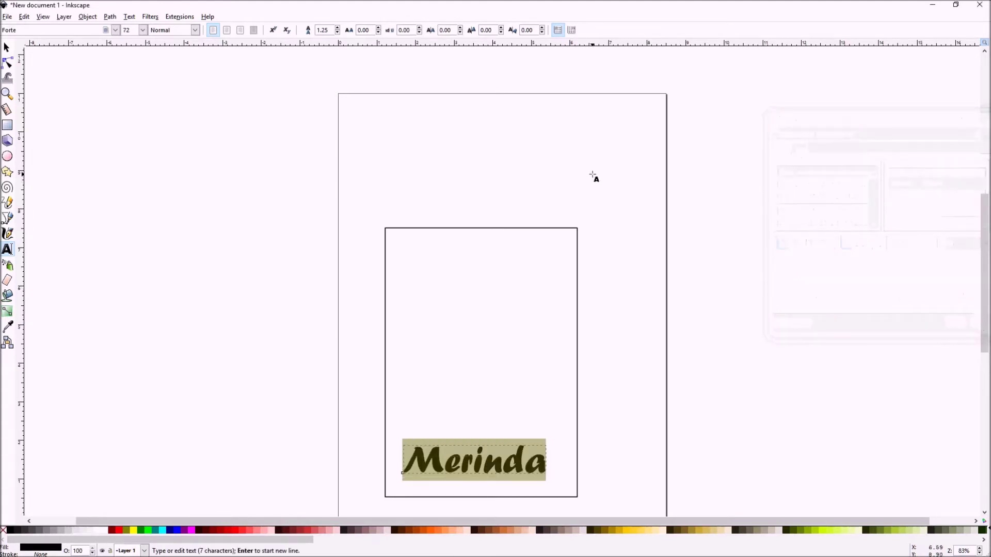
# Convert the Merinda text to paths and ungroup it into separate letters
pyautogui.click(108, 17)
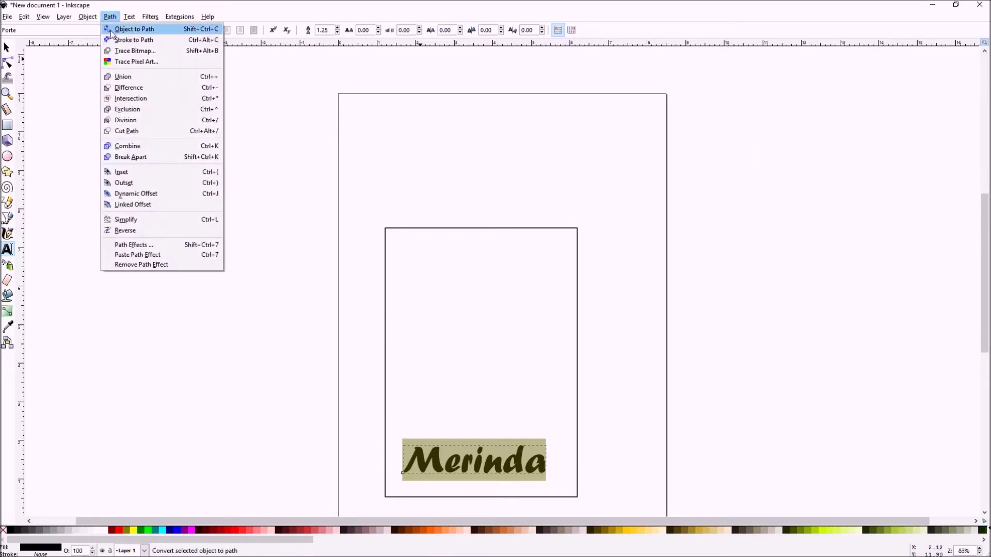
pyautogui.click(110, 30)
pyautogui.click(92, 17)
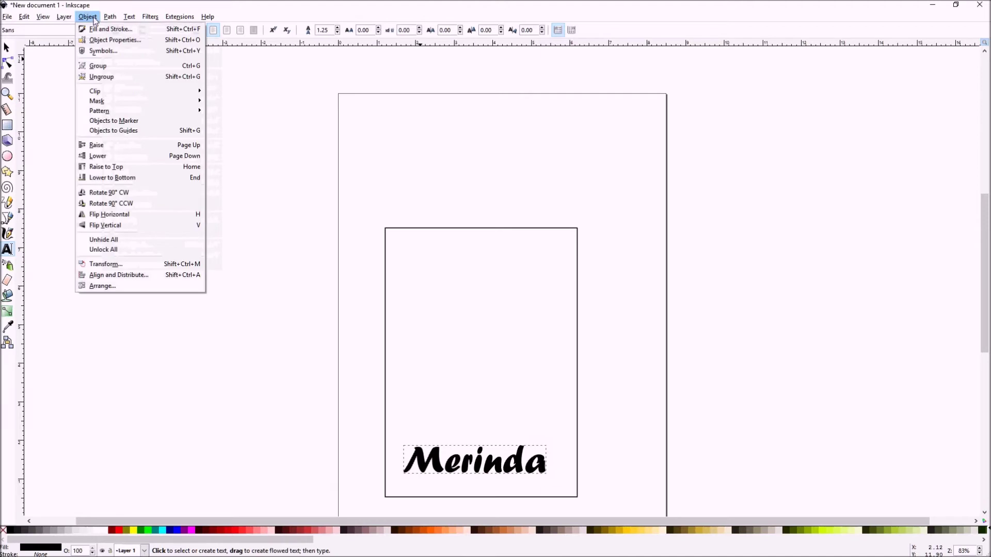
pyautogui.click(102, 77)
# Give the letters no fill and a flat black 2 px outline with round joins
pyautogui.click(87, 17)
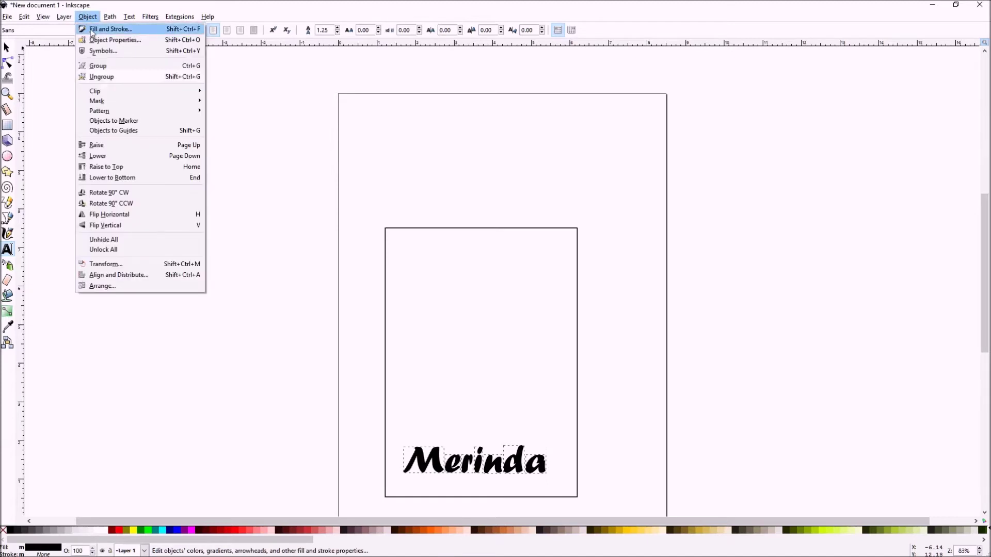
pyautogui.click(110, 29)
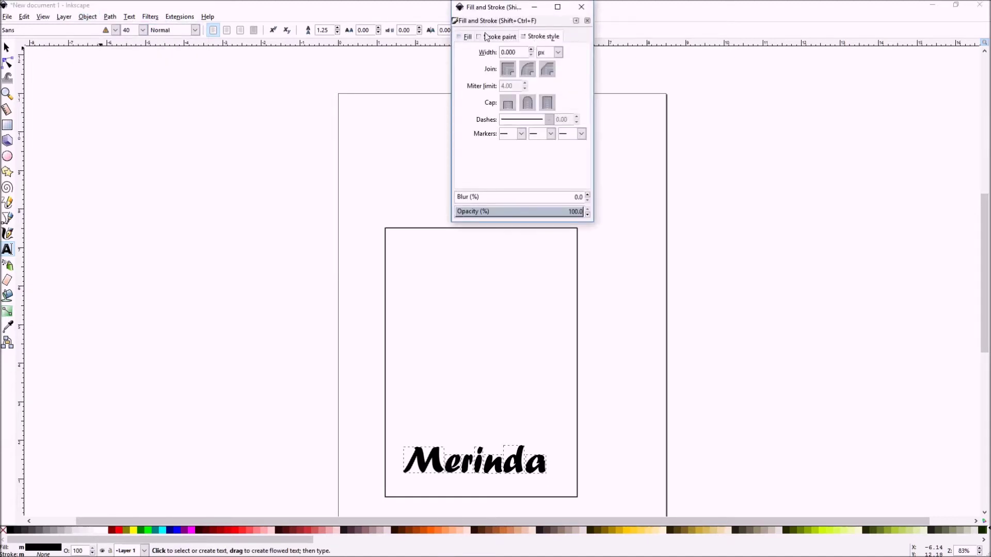
pyautogui.click(465, 37)
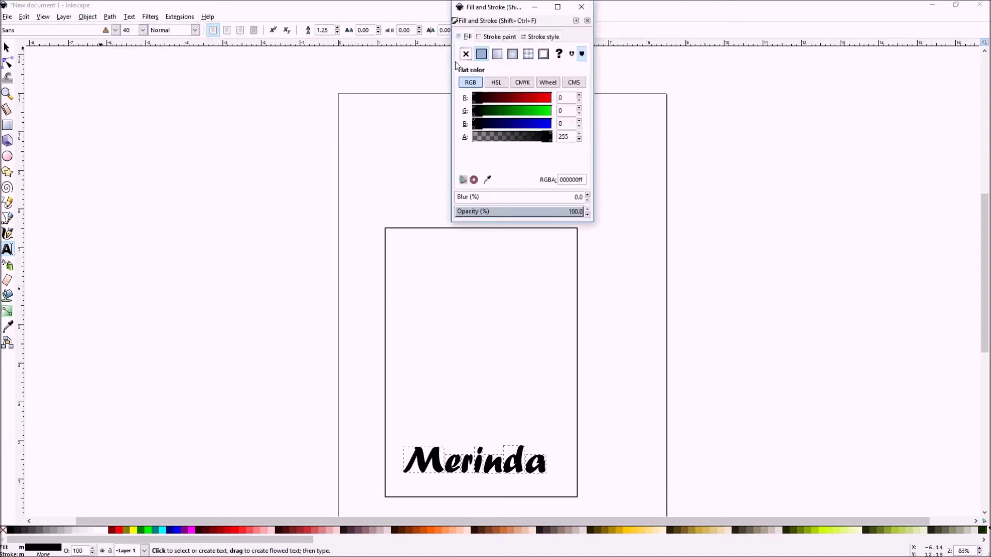
pyautogui.click(467, 54)
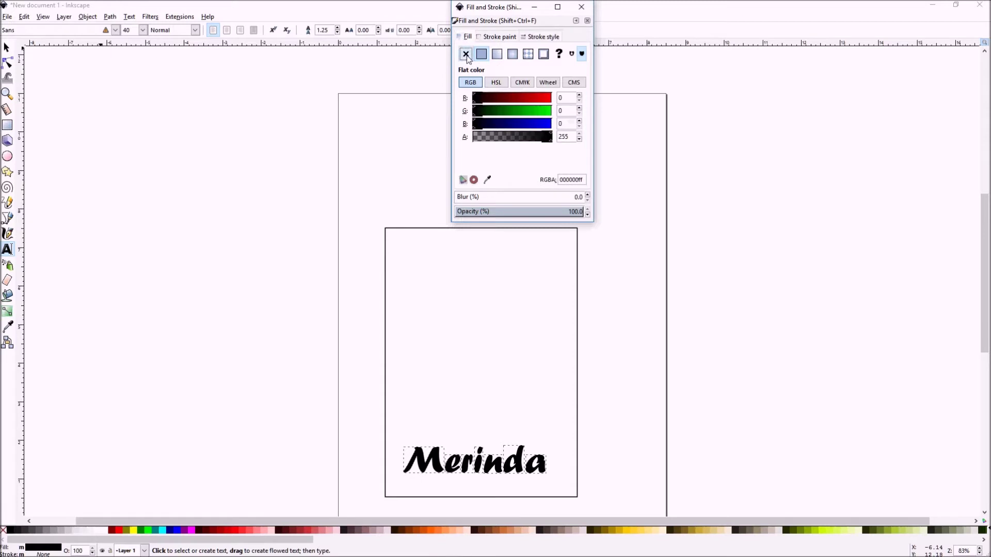
pyautogui.click(501, 38)
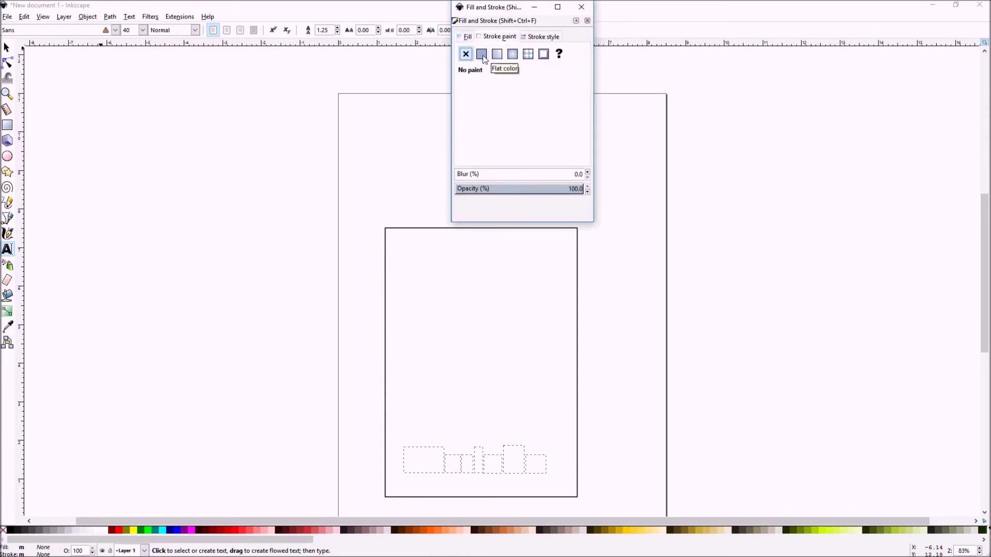
pyautogui.click(482, 54)
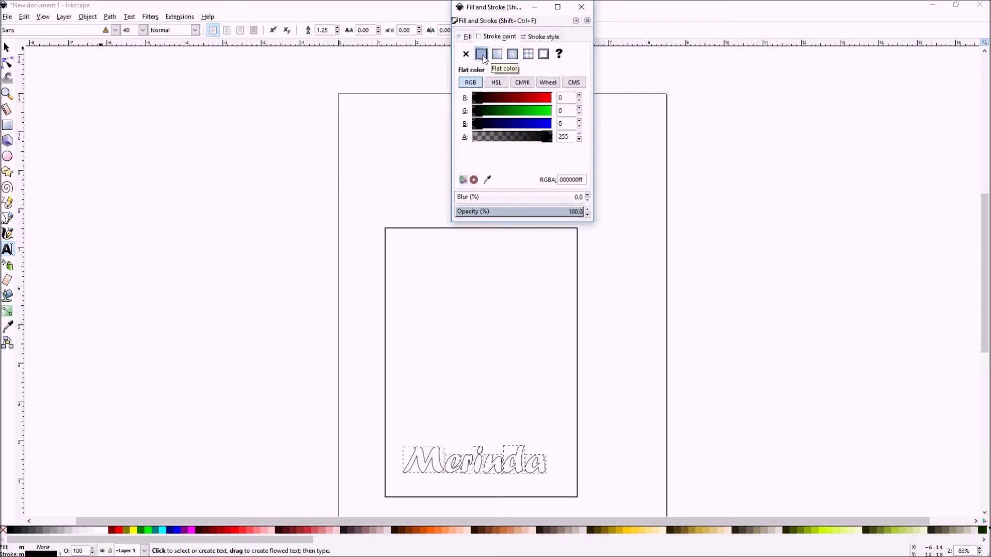
pyautogui.click(542, 37)
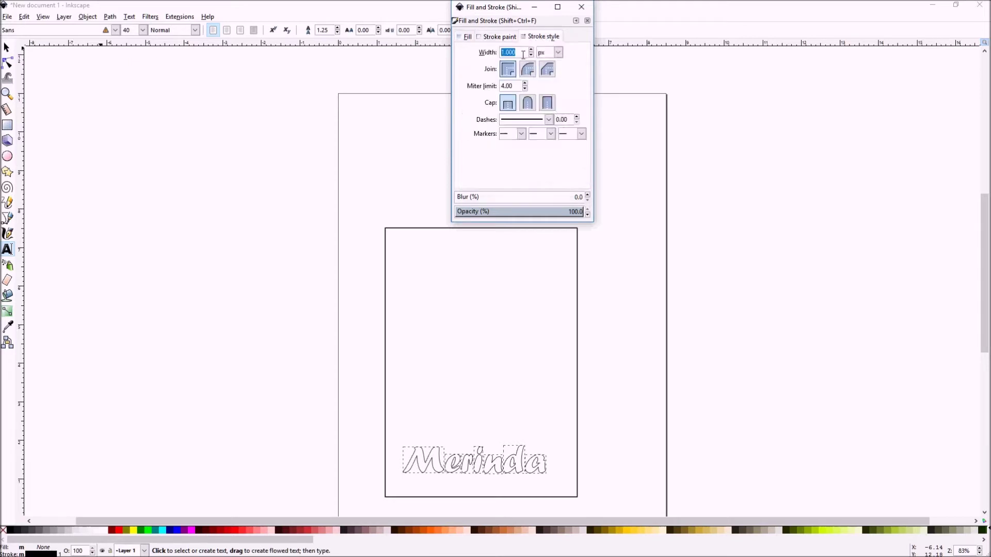
pyautogui.write('2')
pyautogui.press('Return')
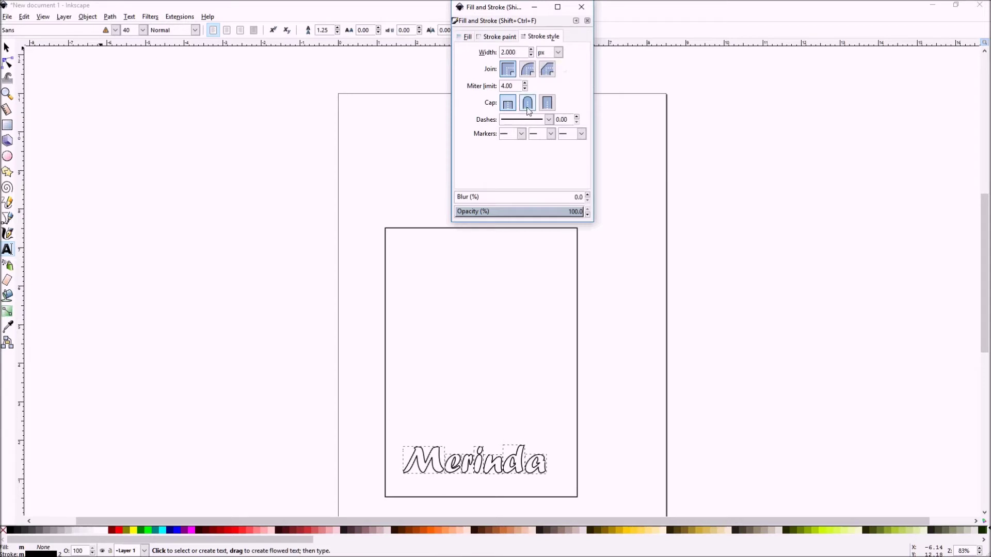
pyautogui.click(526, 69)
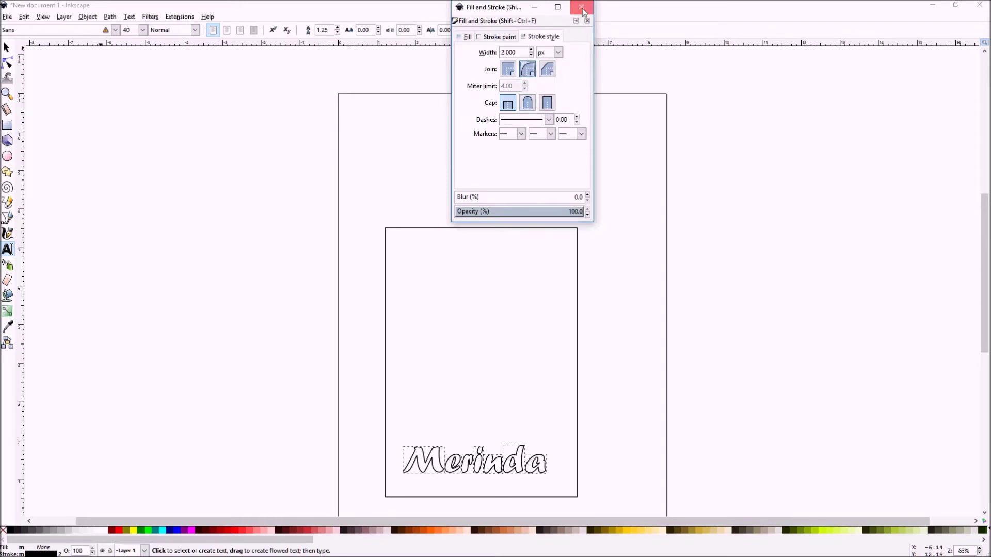
pyautogui.click(578, 9)
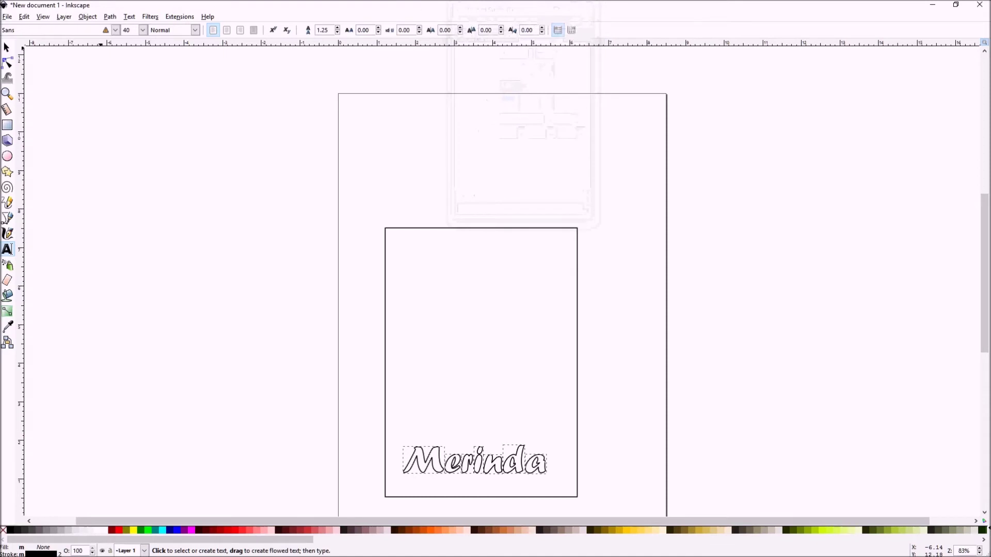
# Move the lettering to the inner frame's bottom-left and zoom in on its start
pyautogui.click(7, 47)
pyautogui.moveTo(432, 458); pyautogui.dragTo(422, 475)
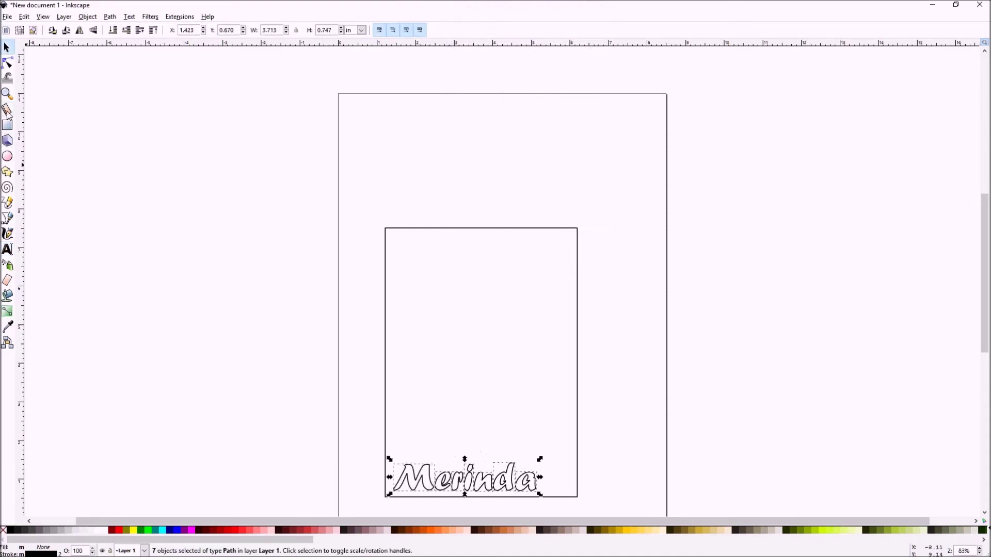
pyautogui.click(7, 94)
pyautogui.moveTo(365, 435); pyautogui.dragTo(460, 514)
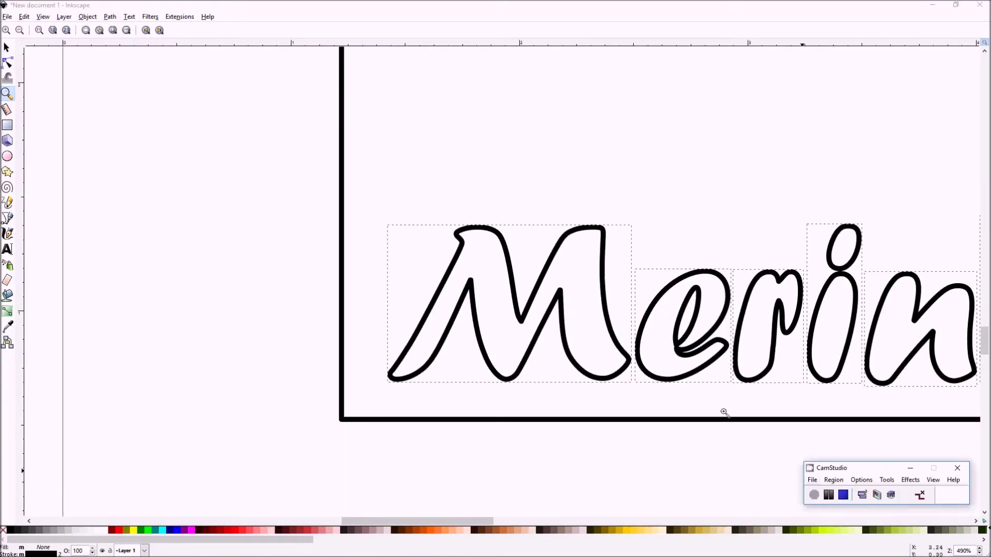
# Shift the M left onto the frame's corner and select it together with the frame
pyautogui.click(6, 48)
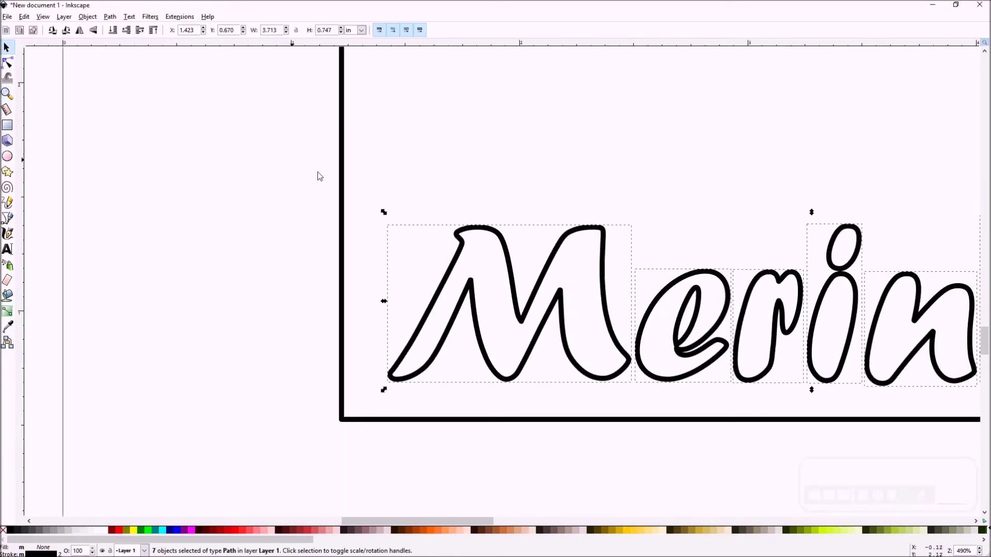
pyautogui.click(383, 176)
pyautogui.moveTo(471, 232); pyautogui.dragTo(416, 275)
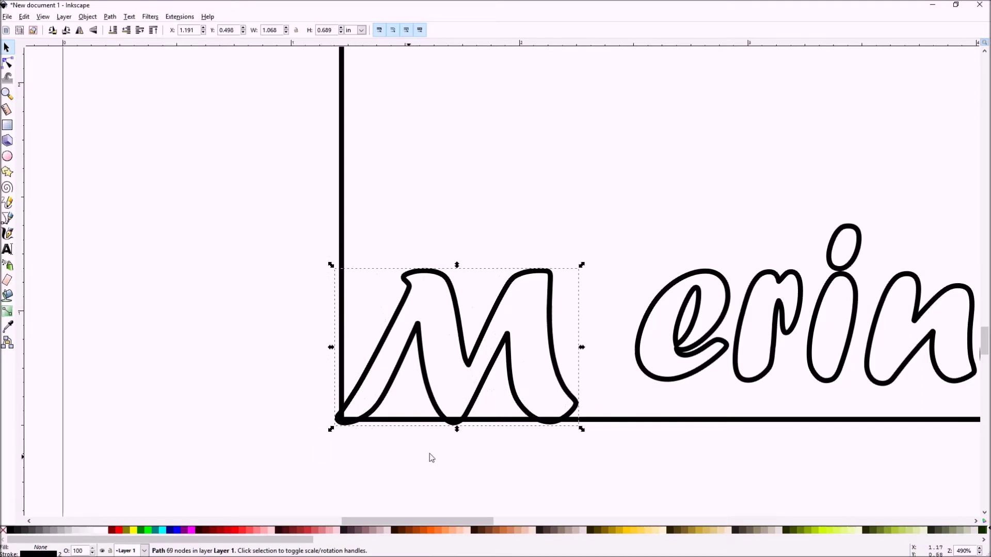
pyautogui.keyDown('shift'); pyautogui.click(629, 420); pyautogui.keyUp('shift')
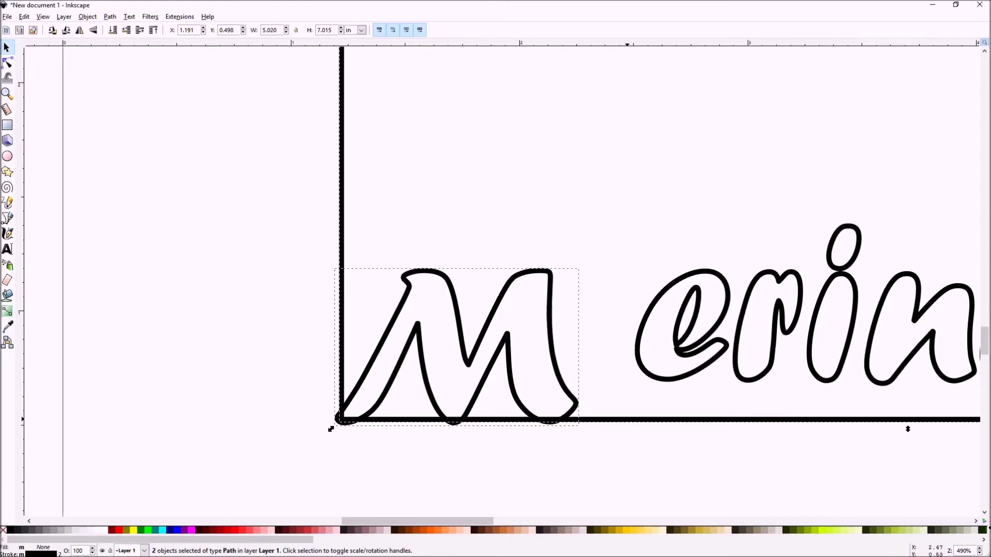
# Apply Path > Difference to the M and frame, making one 70-node path
pyautogui.press('-')
pyautogui.press('-')
pyautogui.press('-')
pyautogui.press('-')
pyautogui.press('-')
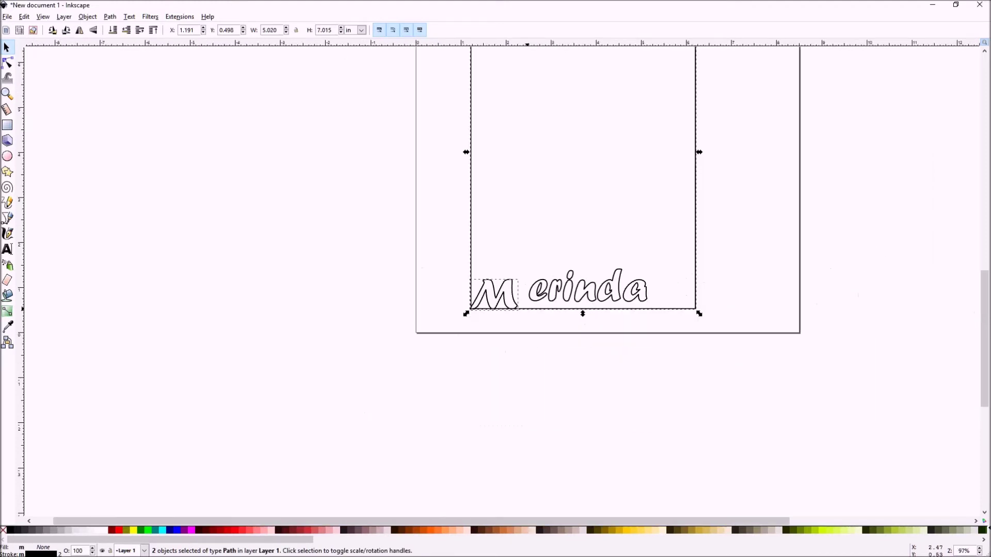
pyautogui.press('+')
pyautogui.press('+')
pyautogui.press('+')
pyautogui.press('+')
pyautogui.press('+')
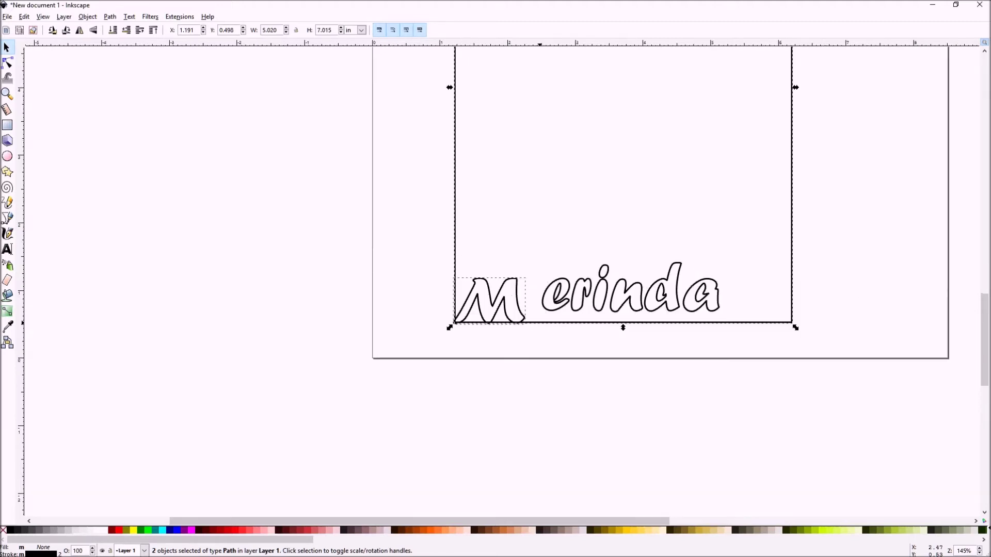
pyautogui.press('+')
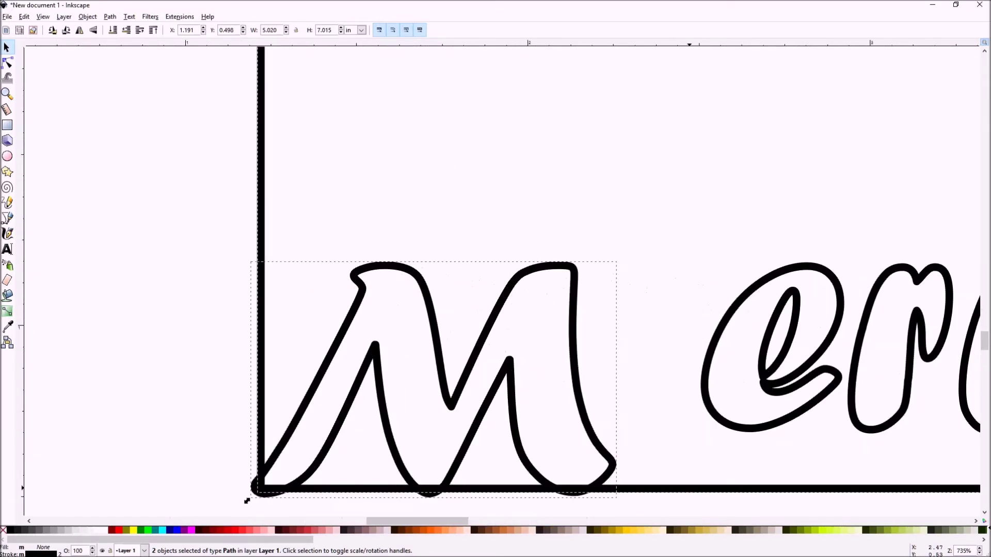
pyautogui.click(111, 17)
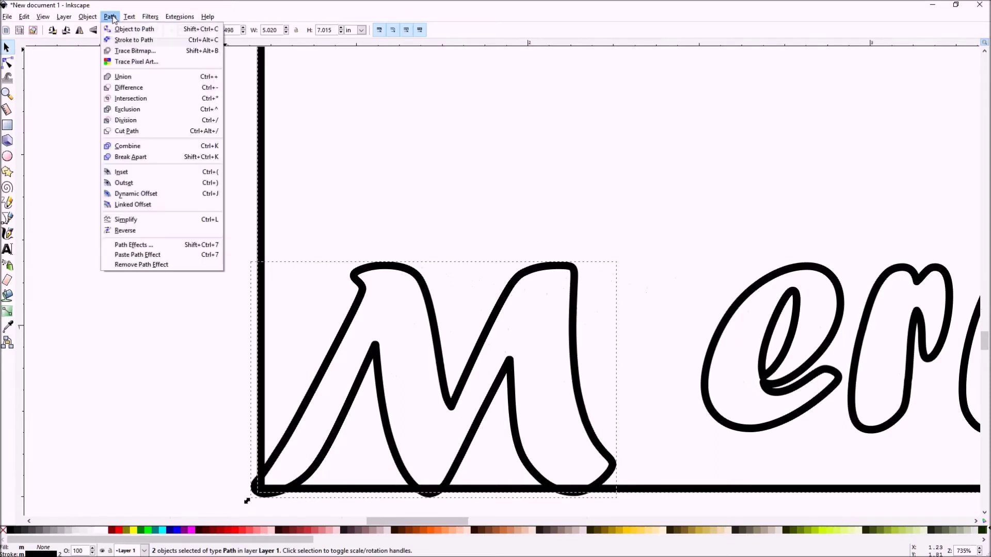
pyautogui.click(123, 88)
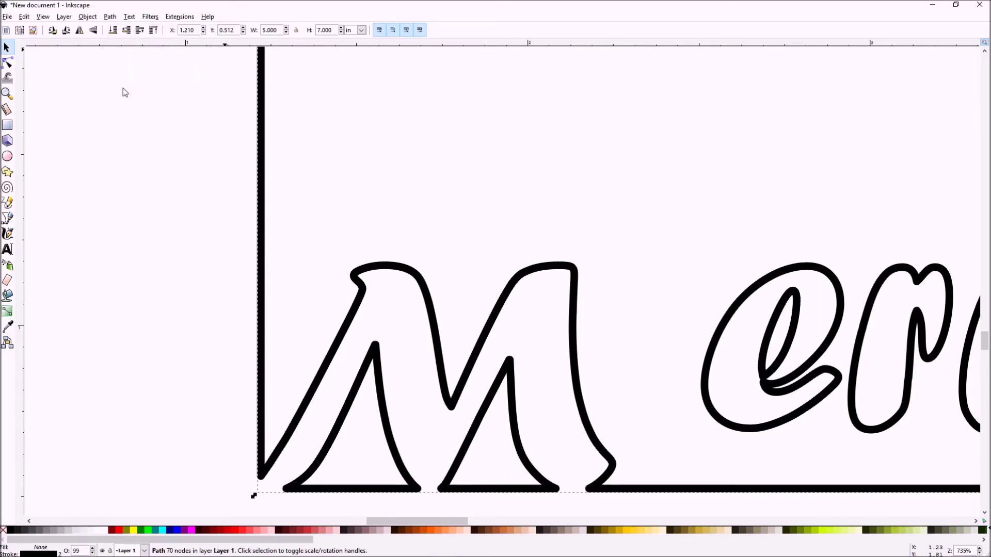
# Move the e down onto the bottom edge and weld it into the frame with Difference
pyautogui.moveTo(774, 279); pyautogui.dragTo(710, 347)
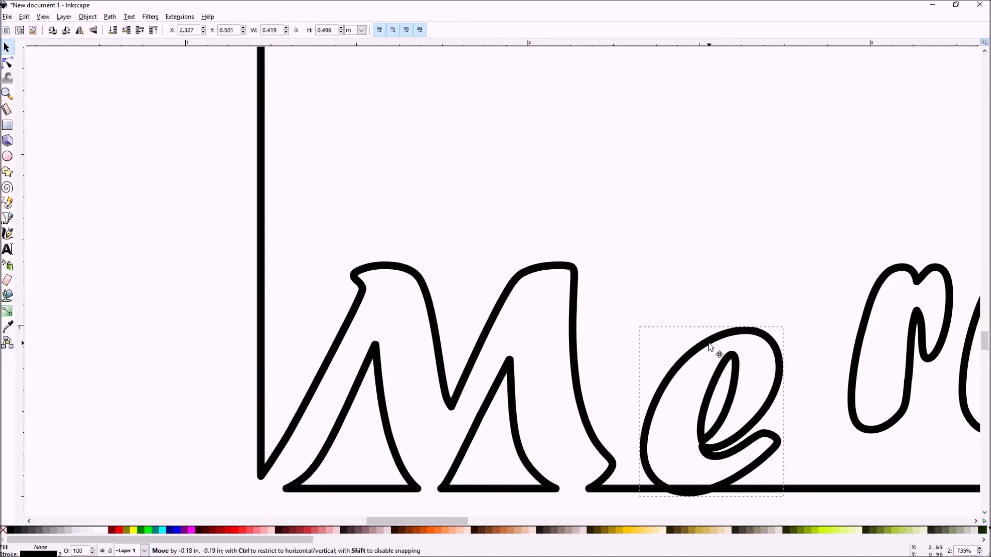
pyautogui.keyDown('shift'); pyautogui.click(831, 493); pyautogui.keyUp('shift')
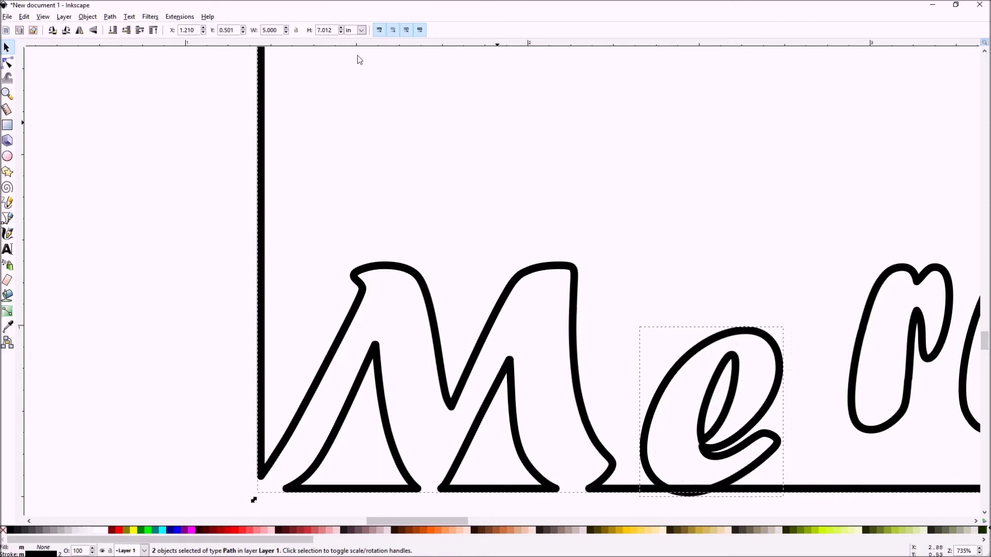
pyautogui.click(110, 17)
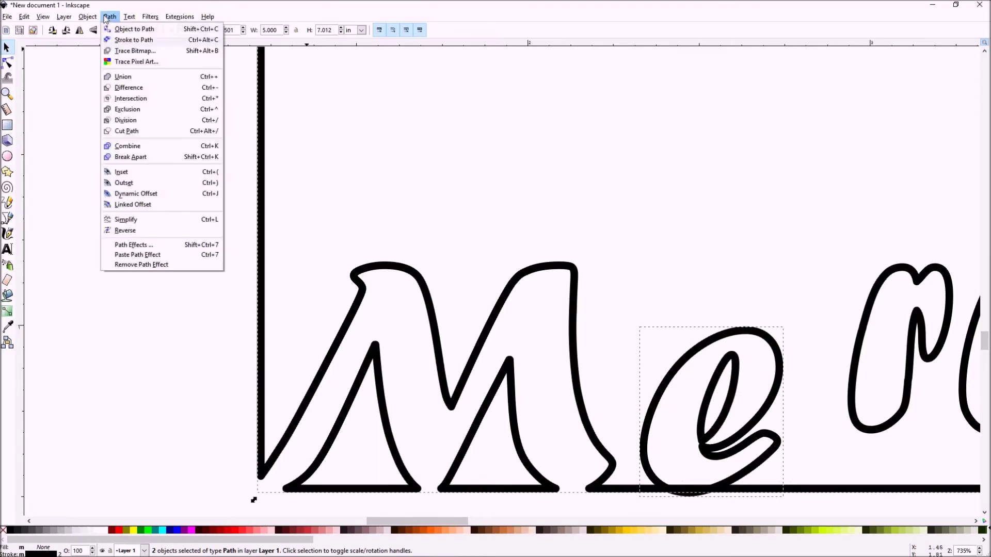
pyautogui.click(127, 87)
# Lower the r onto the bottom edge and weld it into the frame path
pyautogui.click(976, 521)
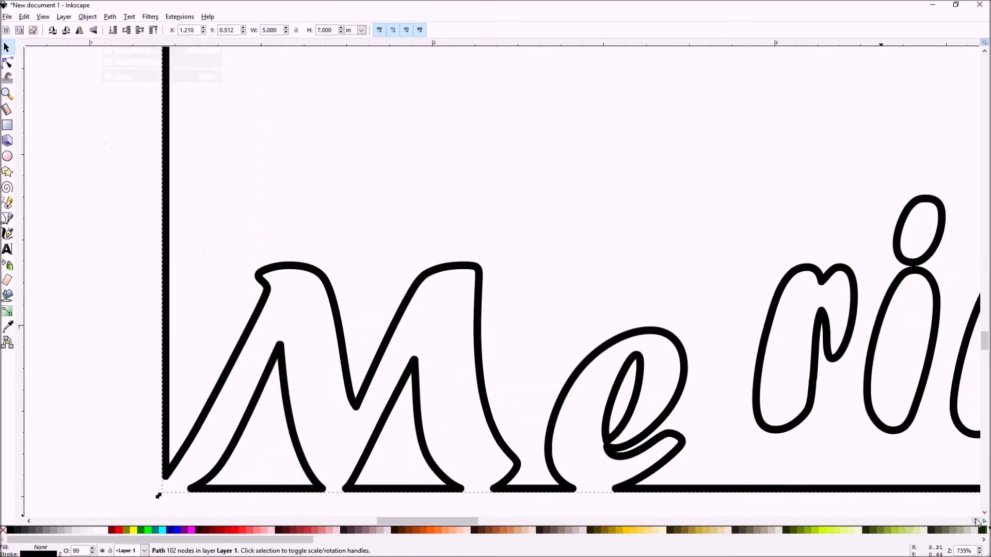
pyautogui.click(975, 522)
pyautogui.click(975, 521)
pyautogui.click(976, 521)
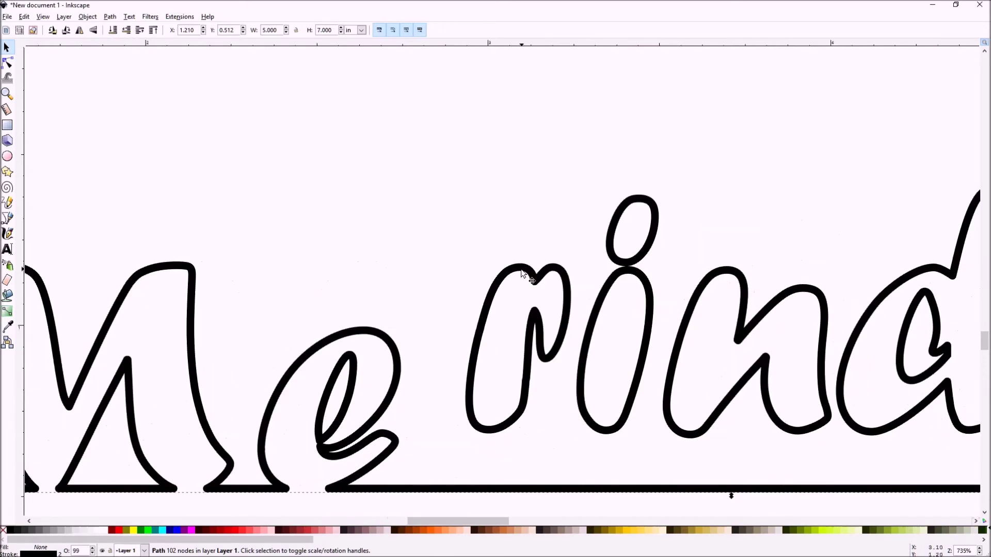
pyautogui.moveTo(516, 276); pyautogui.dragTo(476, 343)
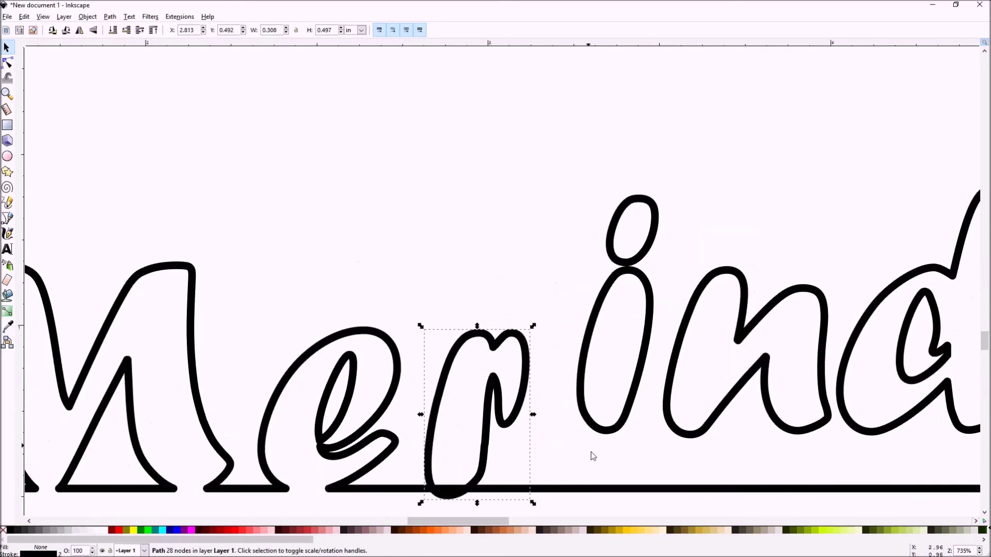
pyautogui.keyDown('shift'); pyautogui.click(597, 489); pyautogui.keyUp('shift')
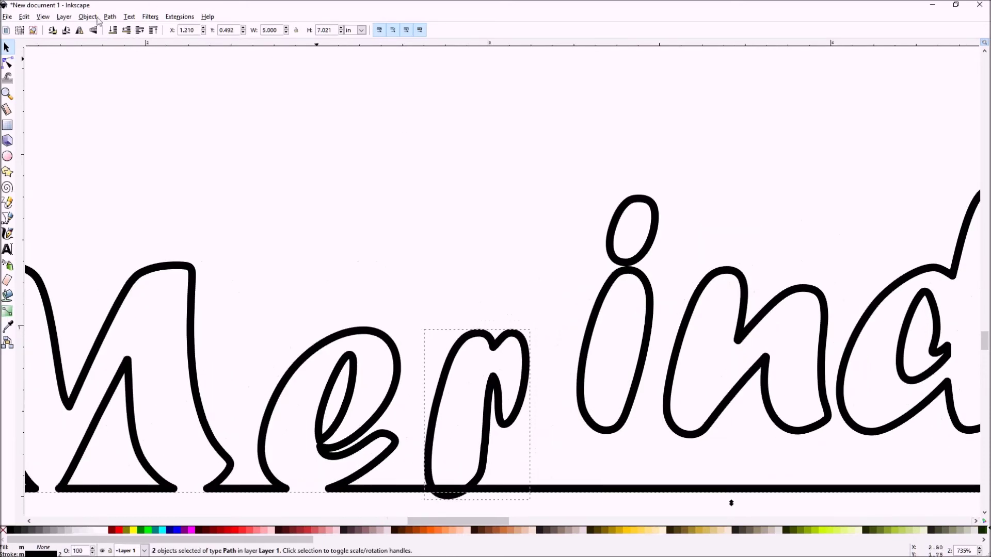
pyautogui.click(117, 18)
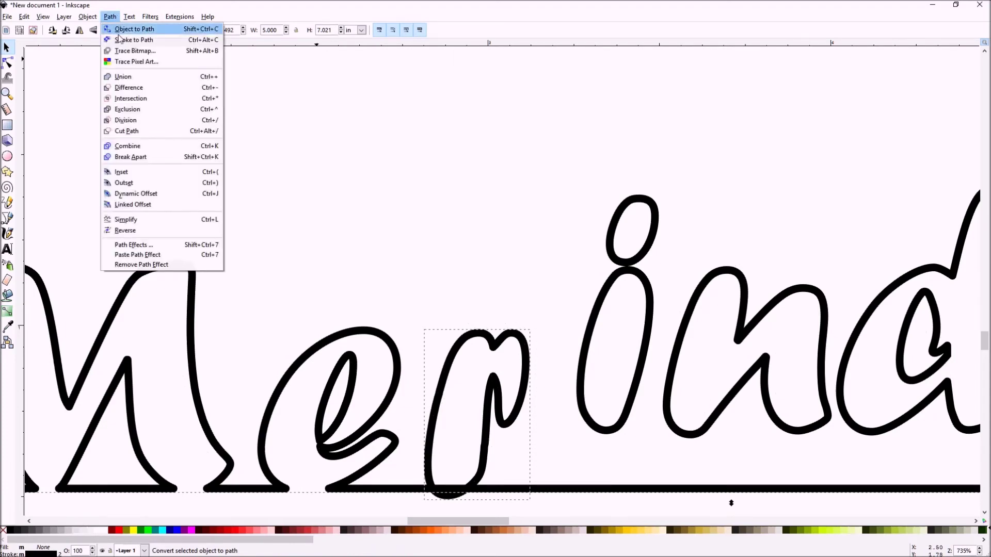
pyautogui.click(126, 89)
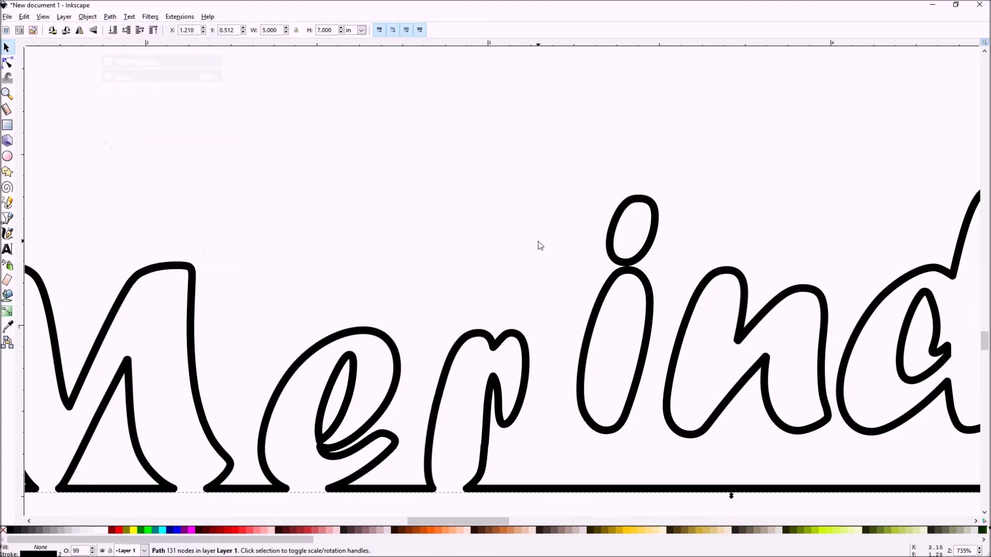
# Lower the i onto the frame's bottom edge and select it together with the frame
pyautogui.click(567, 246)
pyautogui.moveTo(618, 245); pyautogui.dragTo(586, 313)
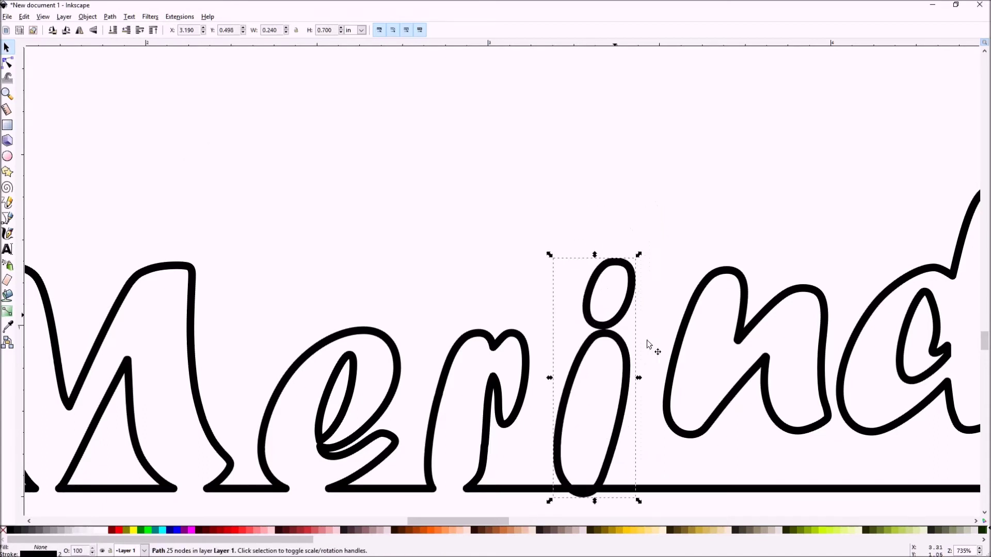
pyautogui.keyDown('shift'); pyautogui.click(711, 489); pyautogui.keyUp('shift')
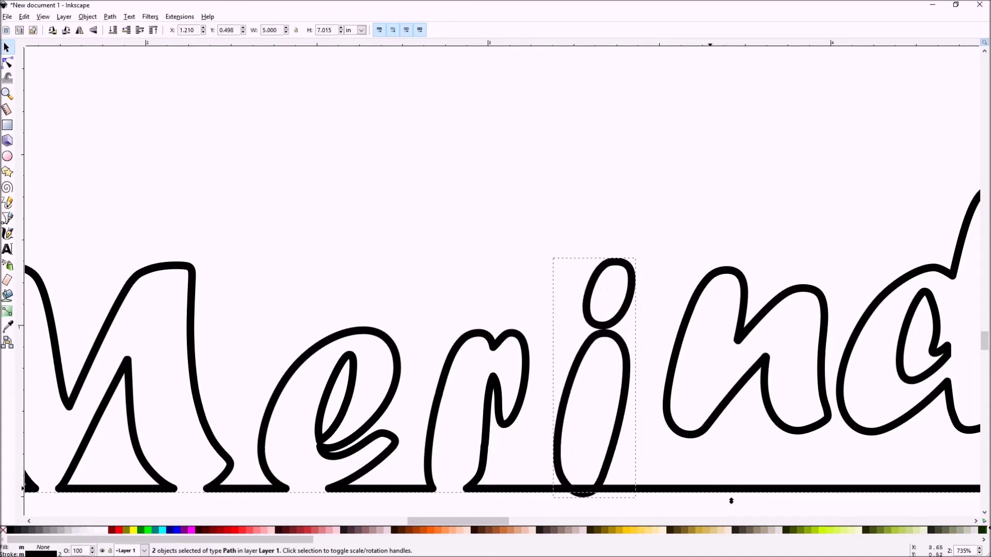
pyautogui.click(108, 17)
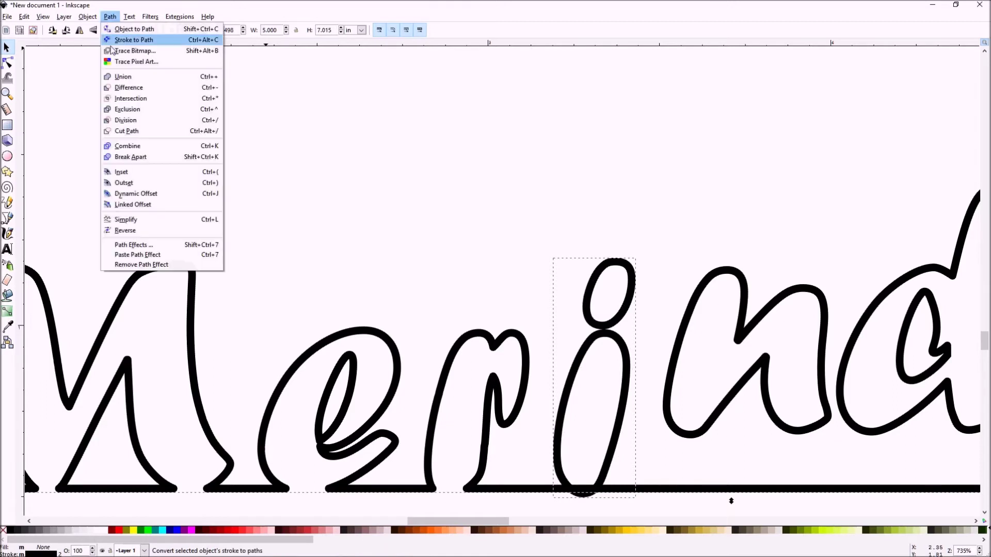
# Weld the i into the frame and move the n down onto the bottom edge
pyautogui.click(118, 89)
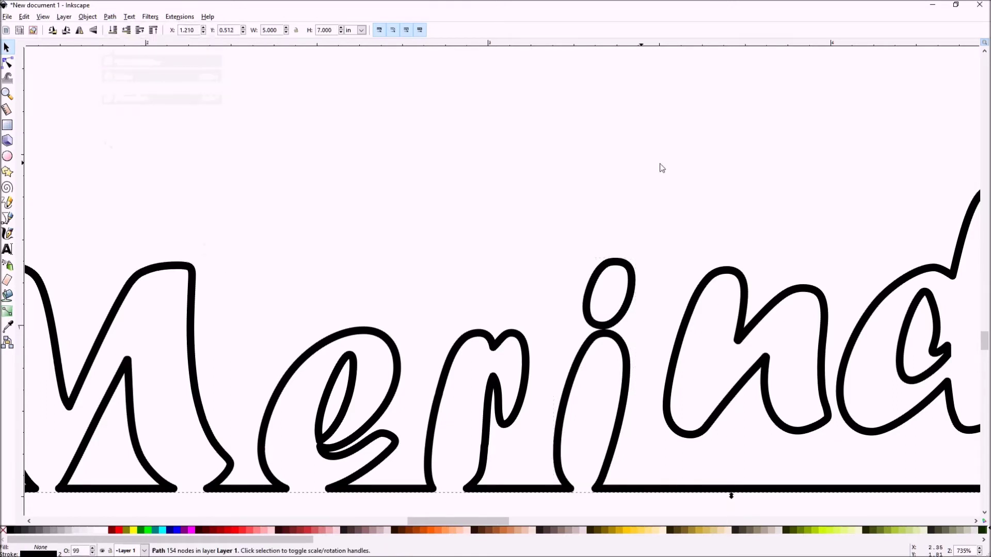
pyautogui.click(727, 167)
pyautogui.moveTo(742, 292); pyautogui.dragTo(723, 355)
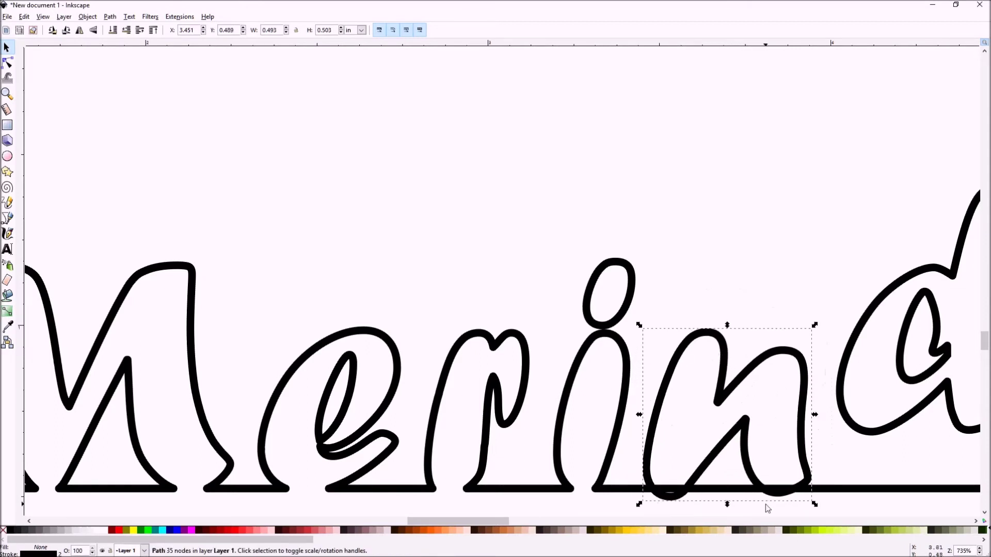
# Tilt the n about 20° and weld it into the frame path
pyautogui.click(808, 366)
pyautogui.moveTo(815, 326)
pyautogui.mouseDown()
pyautogui.moveTo(830, 371)
pyautogui.moveTo(818, 332)
pyautogui.mouseUp()
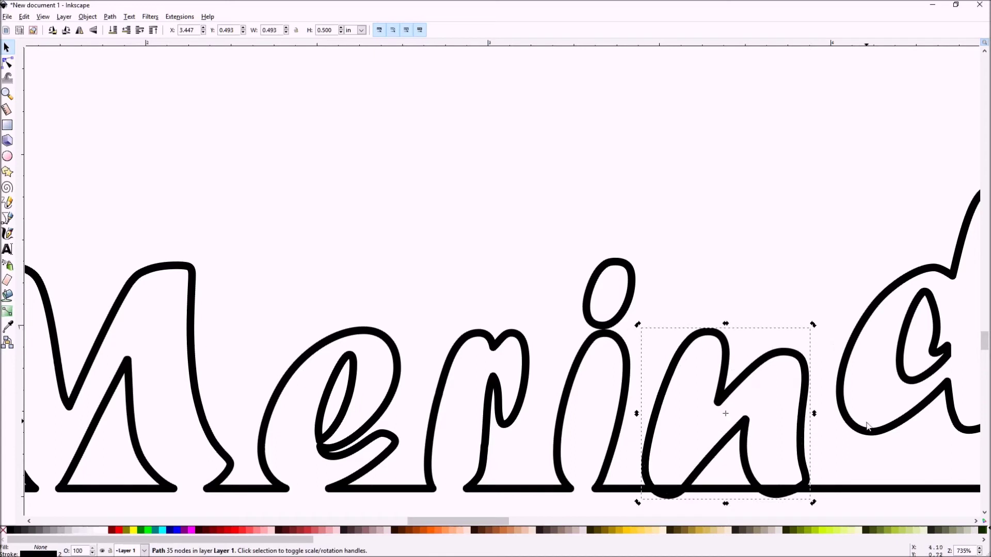
pyautogui.keyDown('shift'); pyautogui.click(867, 489); pyautogui.keyUp('shift')
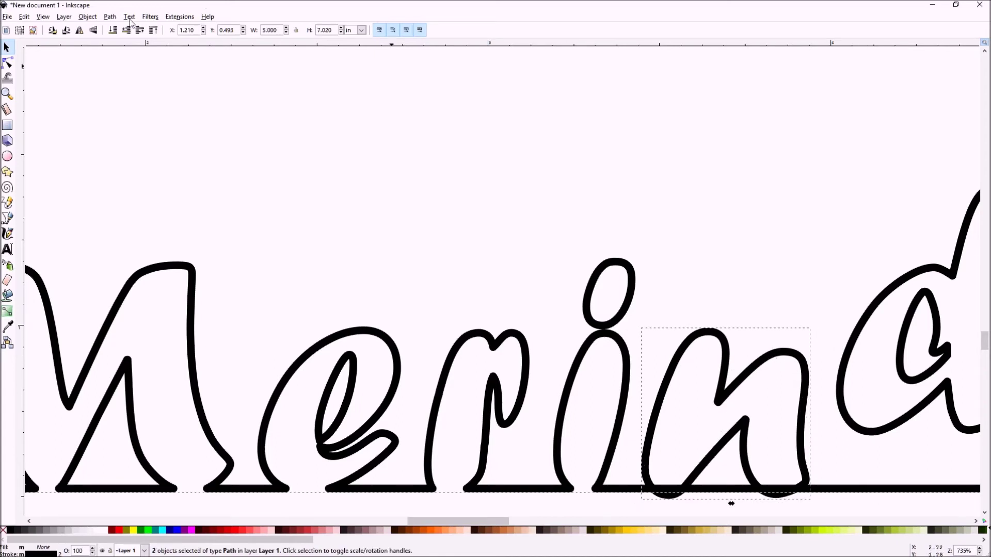
pyautogui.click(110, 16)
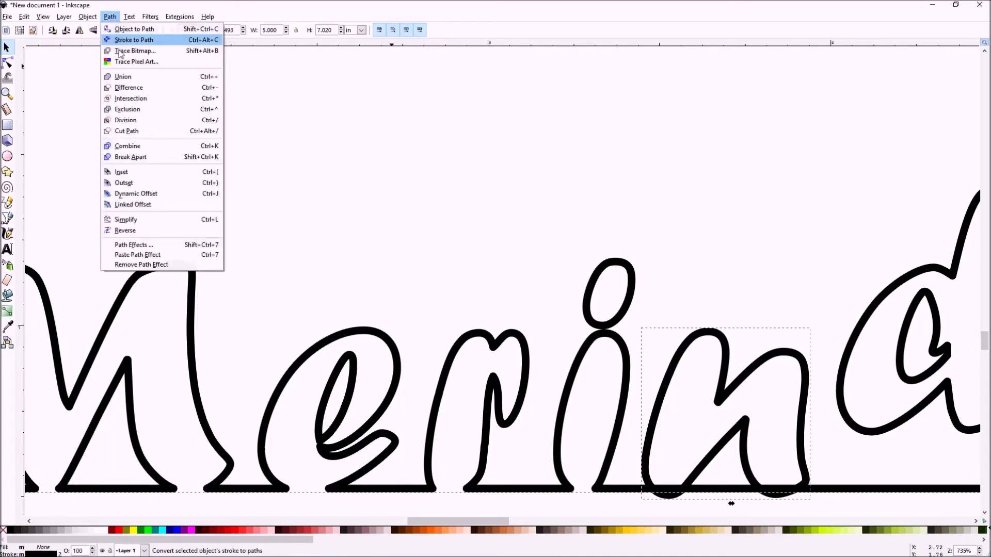
pyautogui.click(121, 88)
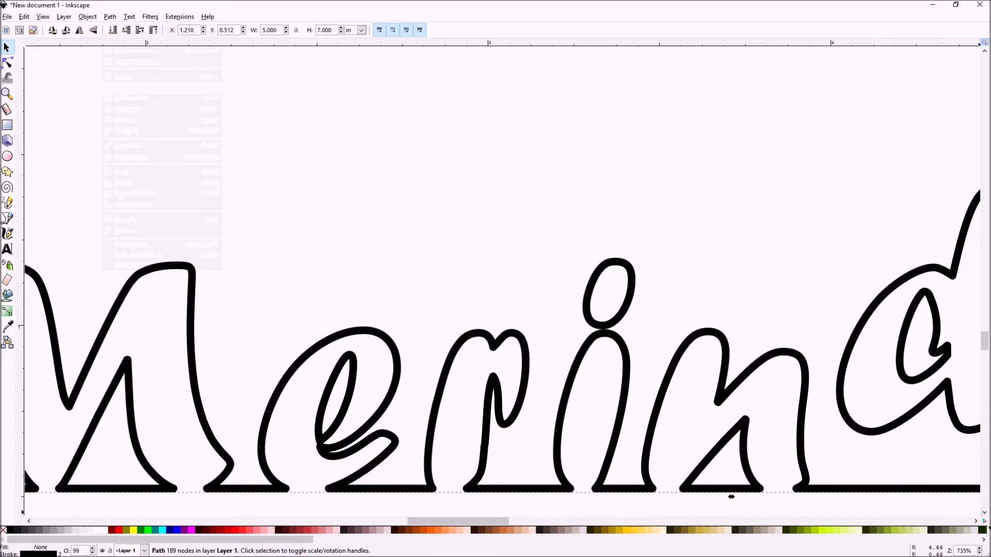
# Lower the d onto the bottom edge, tilt it slightly, and weld it into the frame
pyautogui.click(976, 521)
pyautogui.click(976, 521)
pyautogui.click(975, 521)
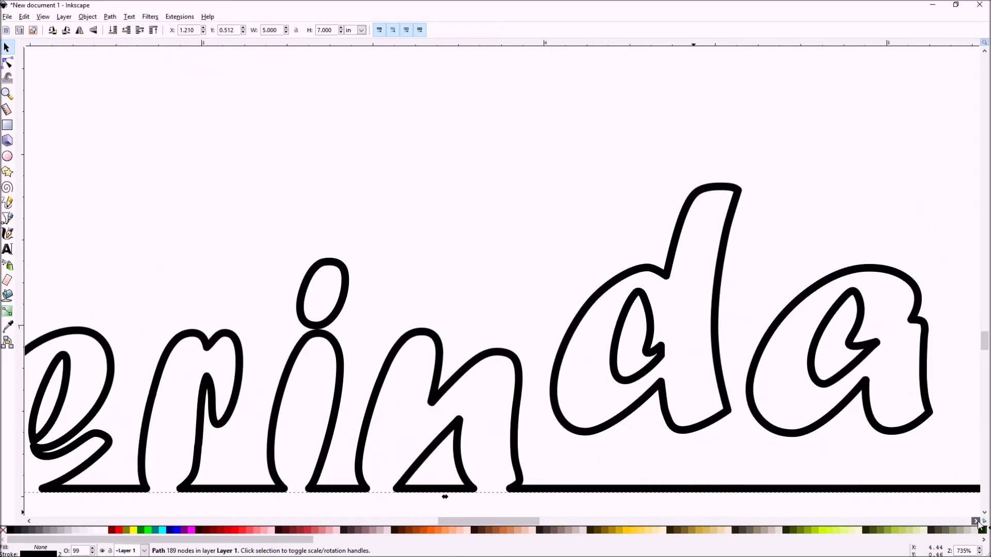
pyautogui.moveTo(733, 414); pyautogui.dragTo(724, 469)
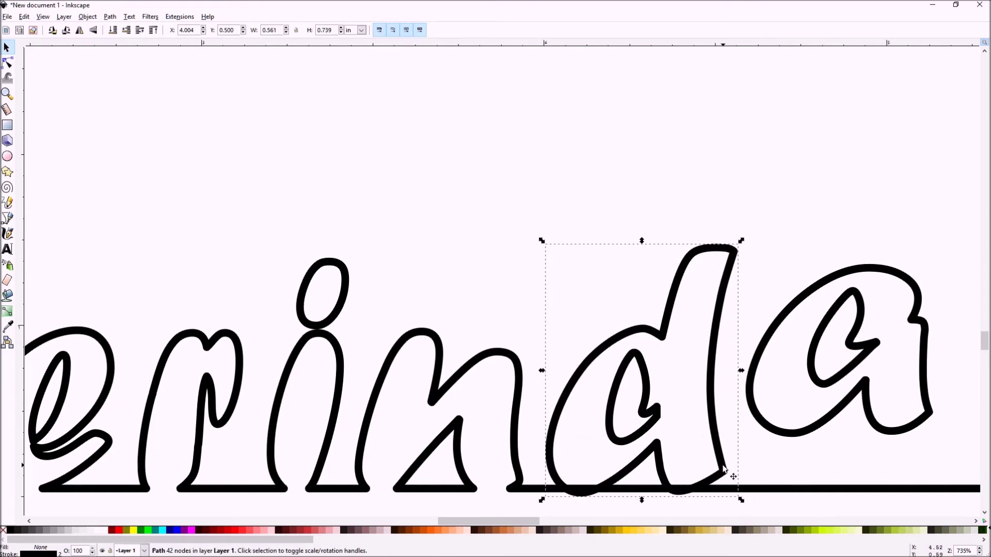
pyautogui.click(714, 414)
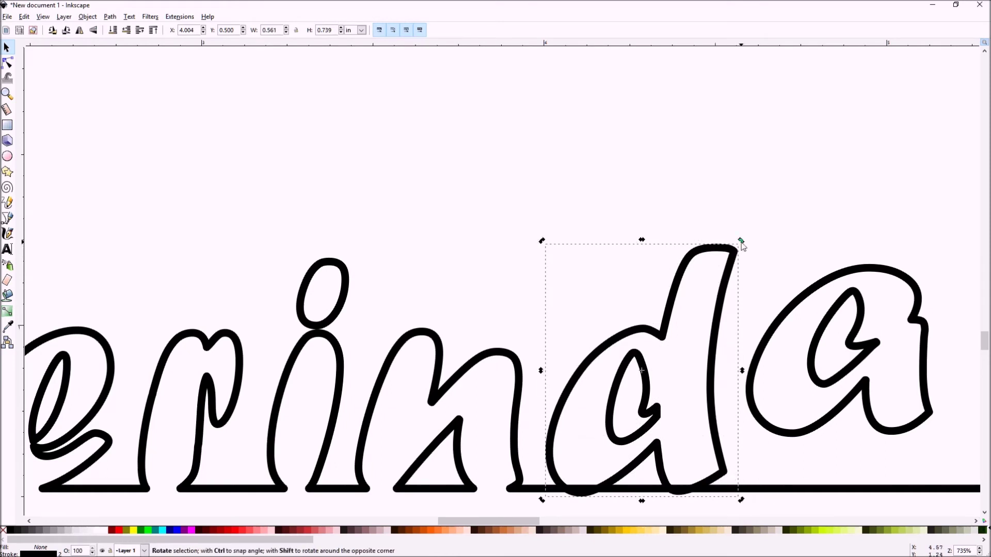
pyautogui.moveTo(741, 243); pyautogui.dragTo(744, 249)
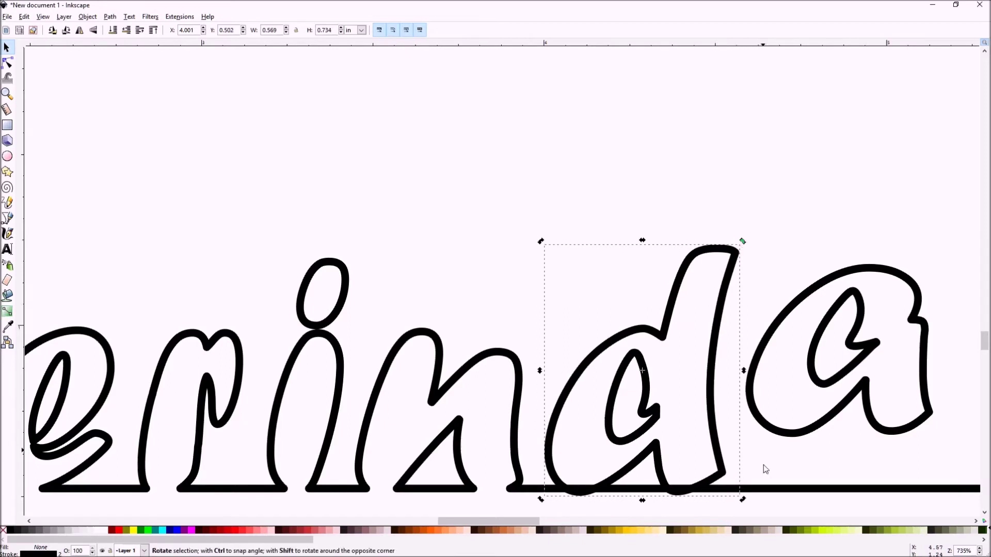
pyautogui.keyDown('shift'); pyautogui.click(776, 492); pyautogui.keyUp('shift')
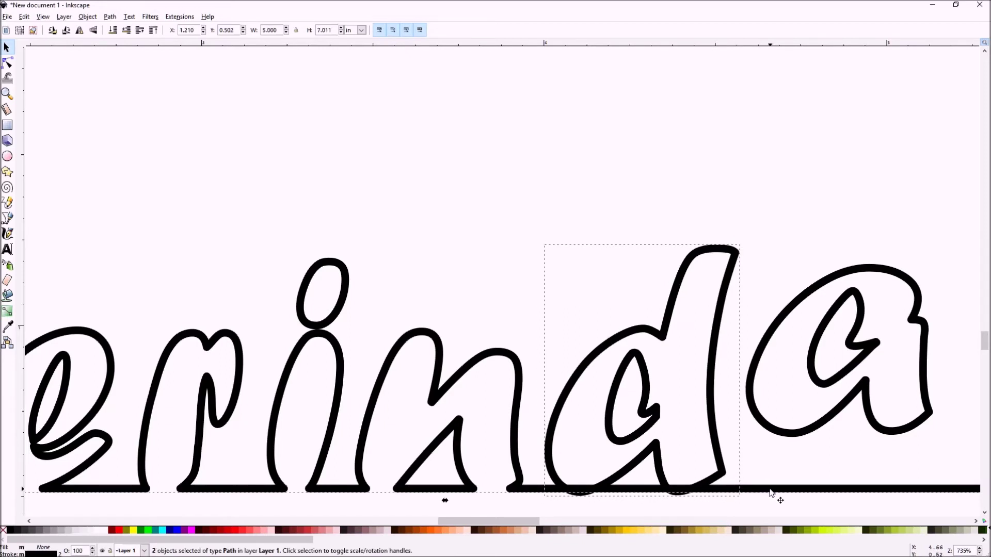
pyautogui.click(110, 17)
pyautogui.click(125, 89)
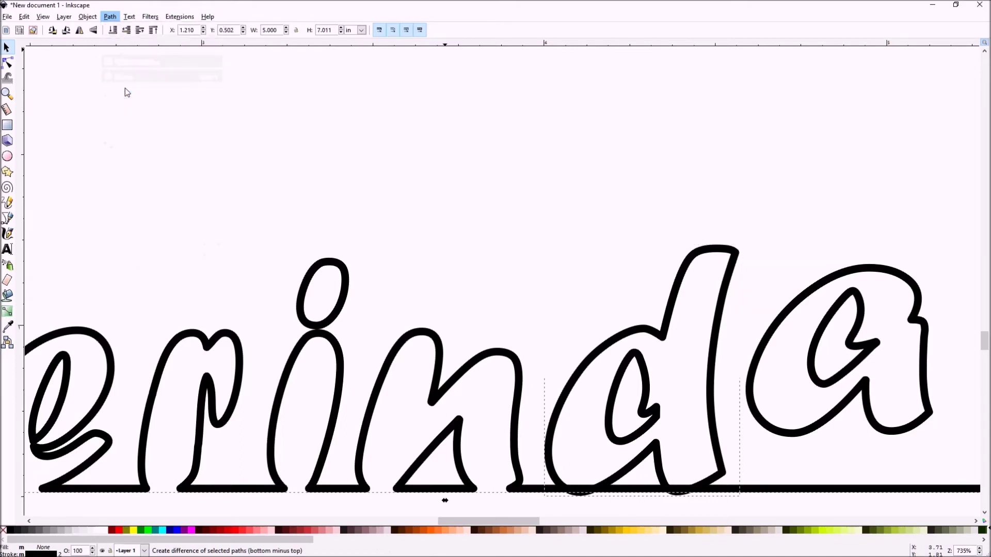
# Lower and slightly tilt the a, then union it with the baseline bar
pyautogui.click(593, 148)
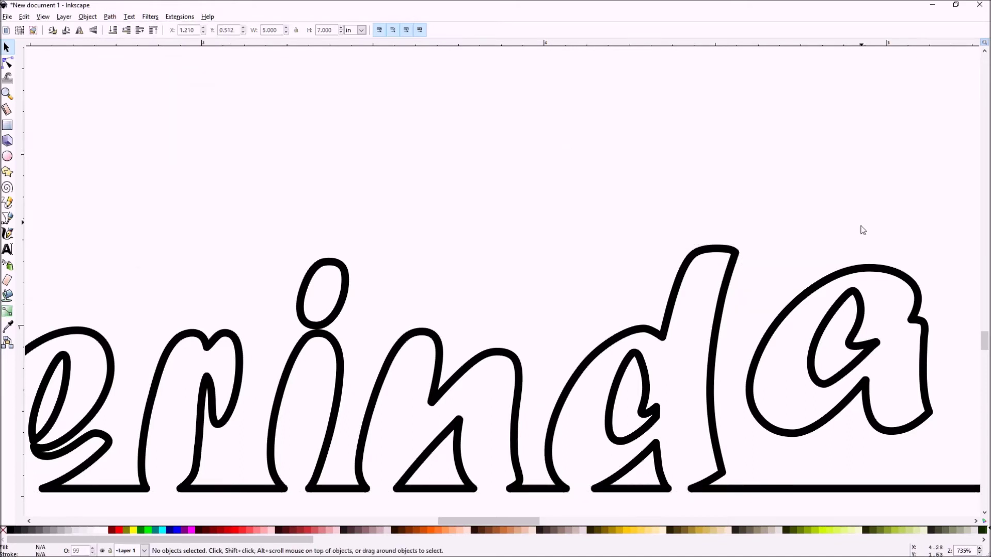
pyautogui.moveTo(857, 273); pyautogui.dragTo(851, 331)
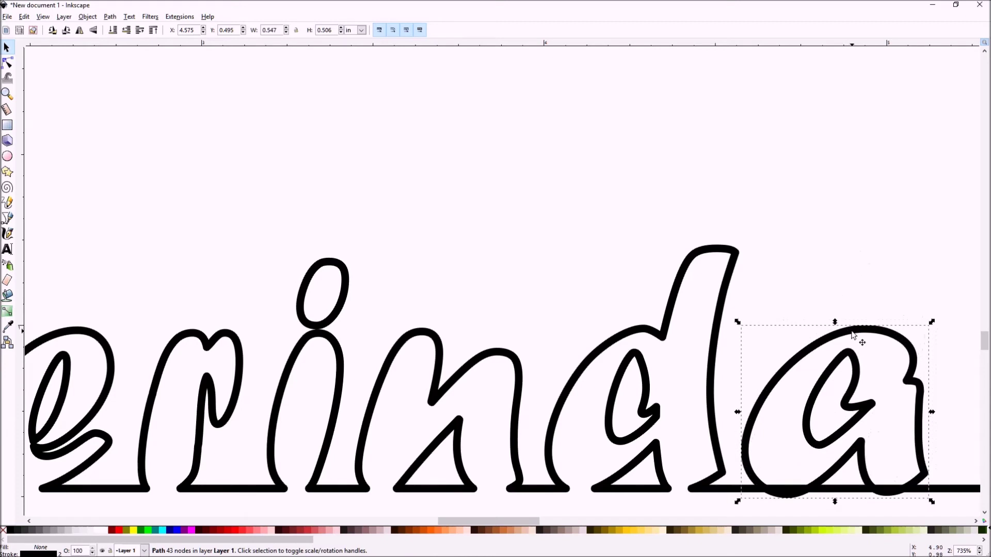
pyautogui.click(897, 342)
pyautogui.moveTo(934, 326); pyautogui.dragTo(935, 328)
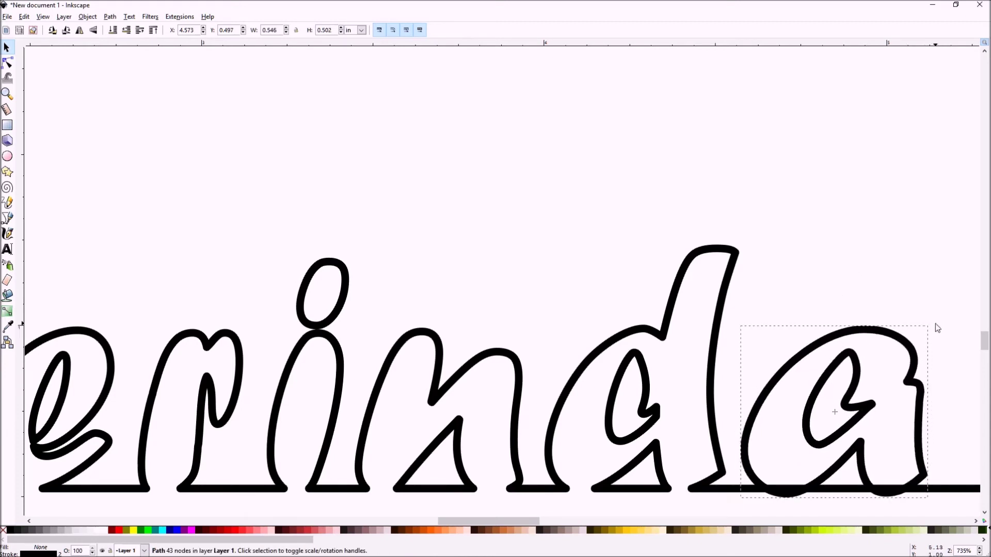
pyautogui.keyDown('shift'); pyautogui.click(969, 488); pyautogui.keyUp('shift')
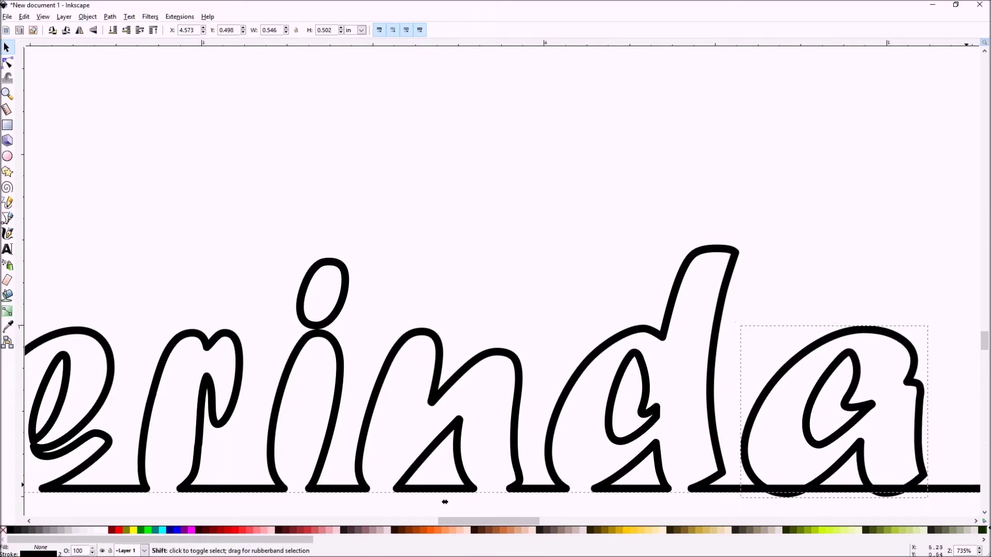
pyautogui.click(111, 17)
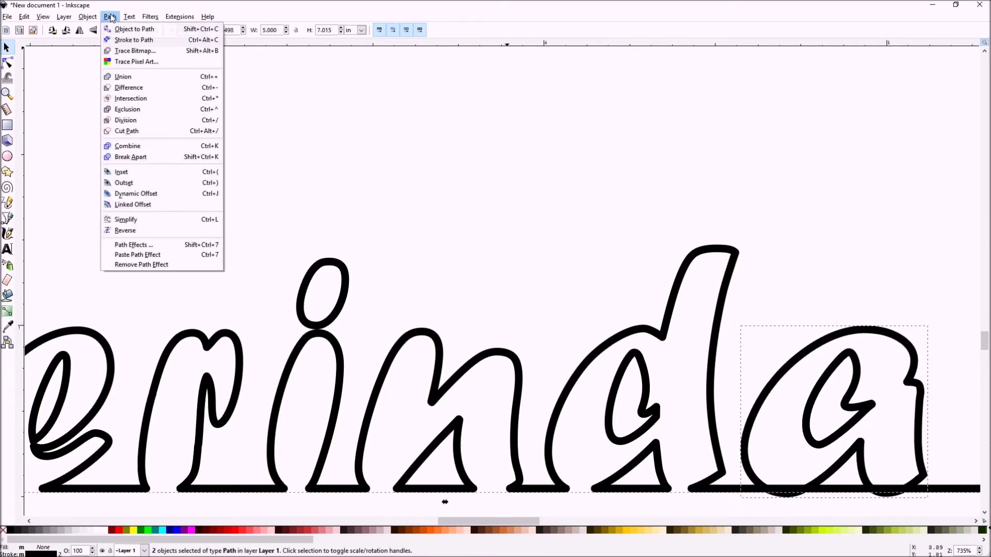
pyautogui.click(133, 93)
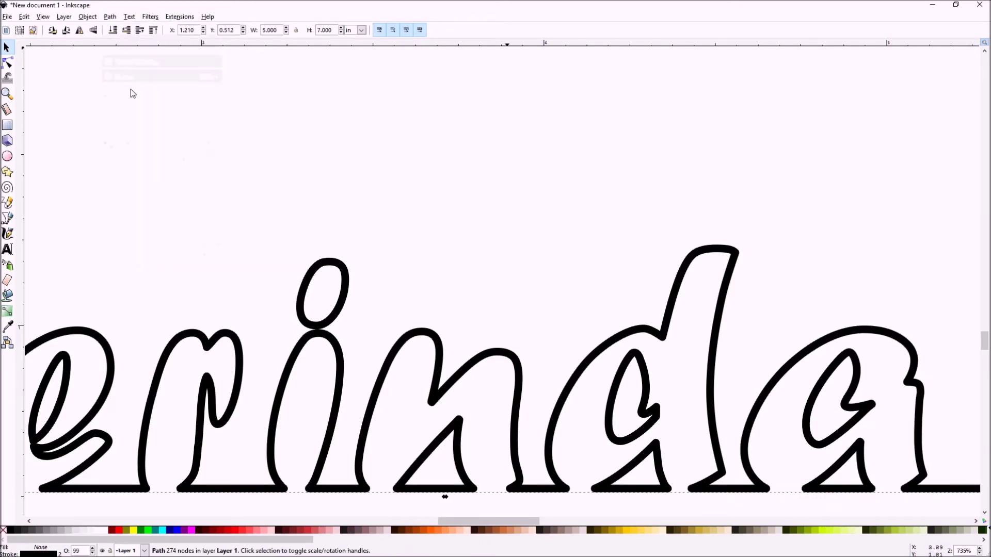
pyautogui.click(268, 137)
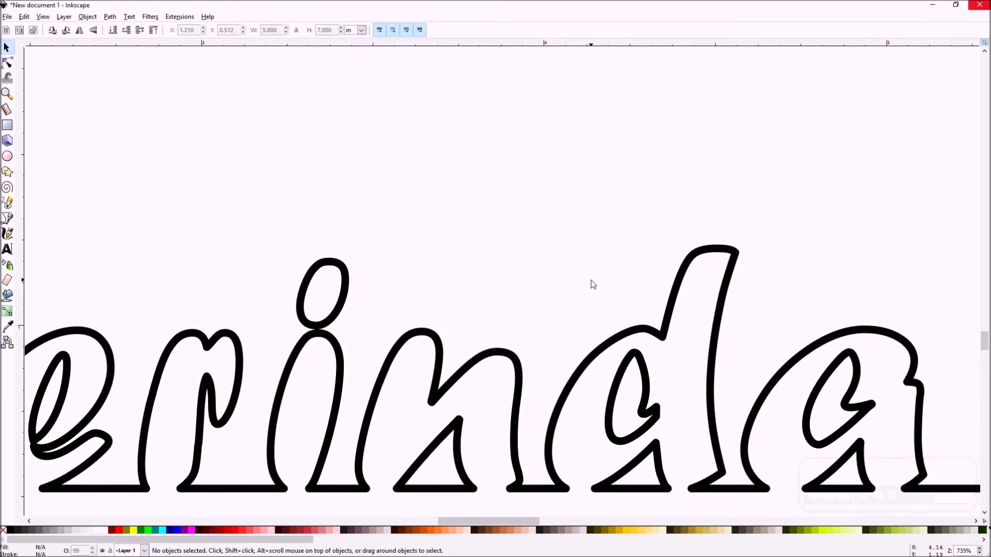
# Zoom out to show the whole design and select the welded Merinda outline path
pyautogui.press('-')
pyautogui.press('-')
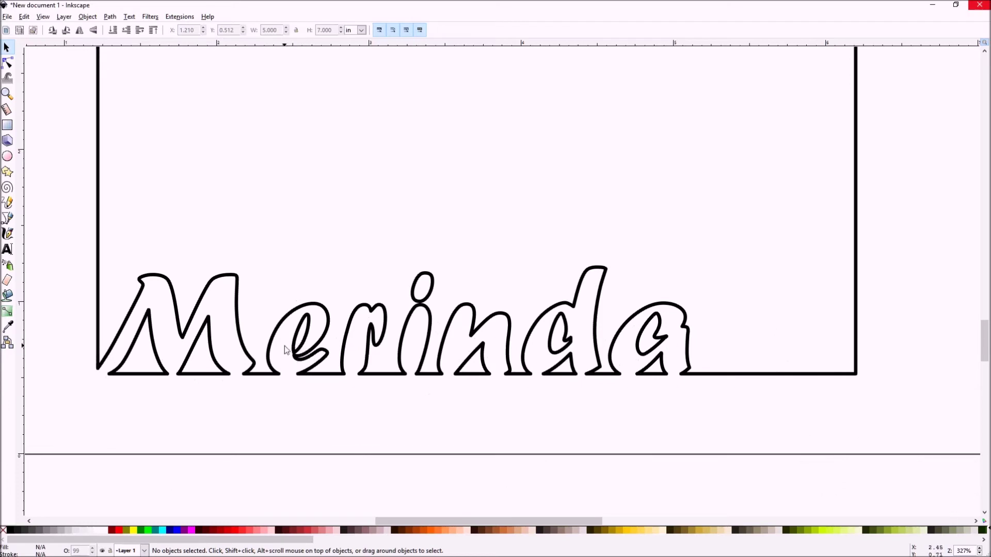
pyautogui.click(428, 300)
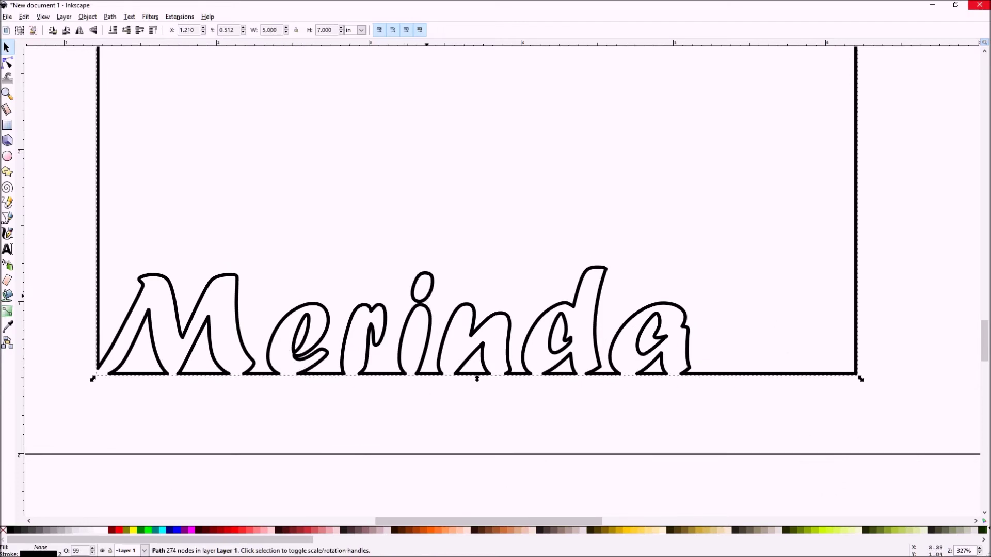
# Break the Merinda outline apart into separate pieces and clear the selection
pyautogui.click(111, 19)
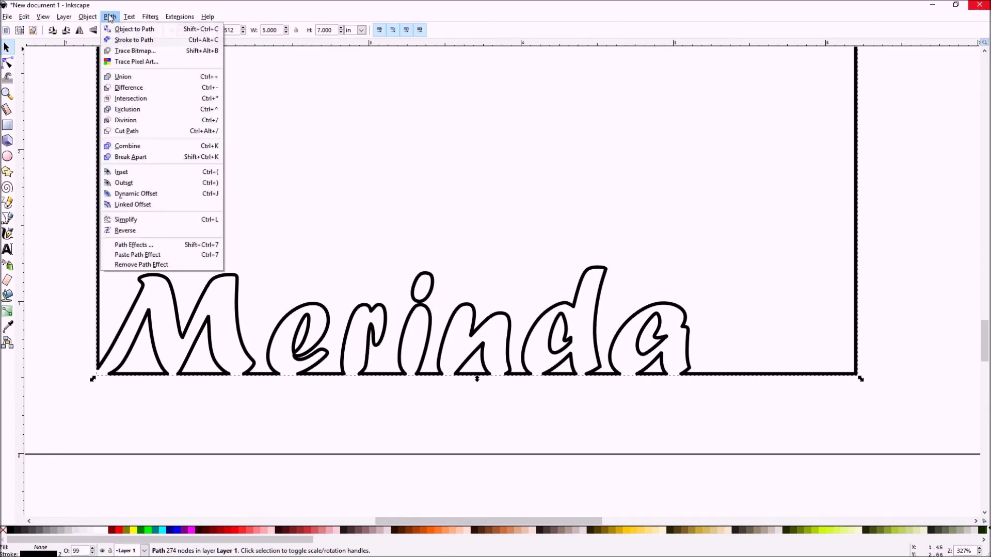
pyautogui.click(134, 160)
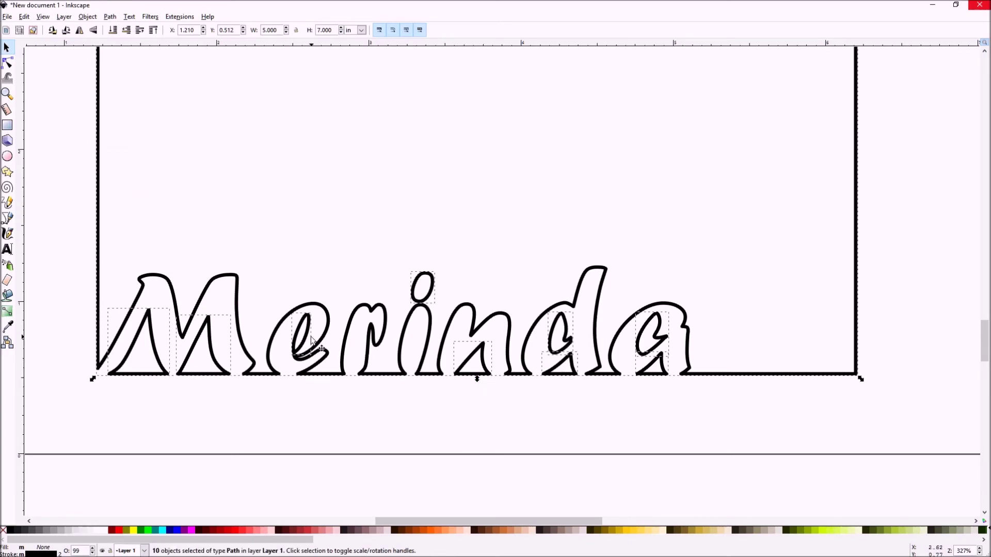
pyautogui.click(351, 419)
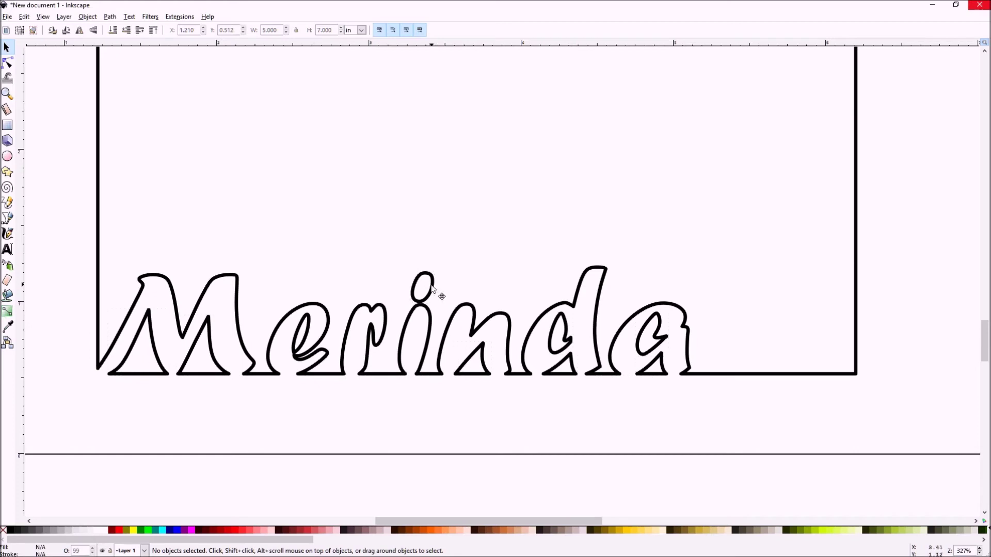
# Subtract the i-dot from the big outline with Path > Difference, leaving one 181-node path
pyautogui.moveTo(432, 288); pyautogui.dragTo(433, 295)
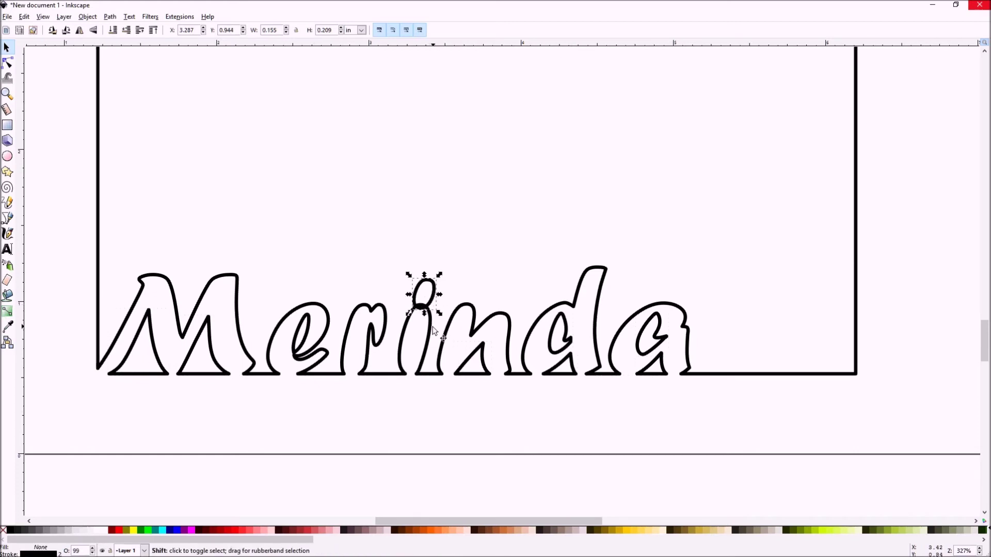
pyautogui.keyDown('shift'); pyautogui.click(432, 331); pyautogui.keyUp('shift')
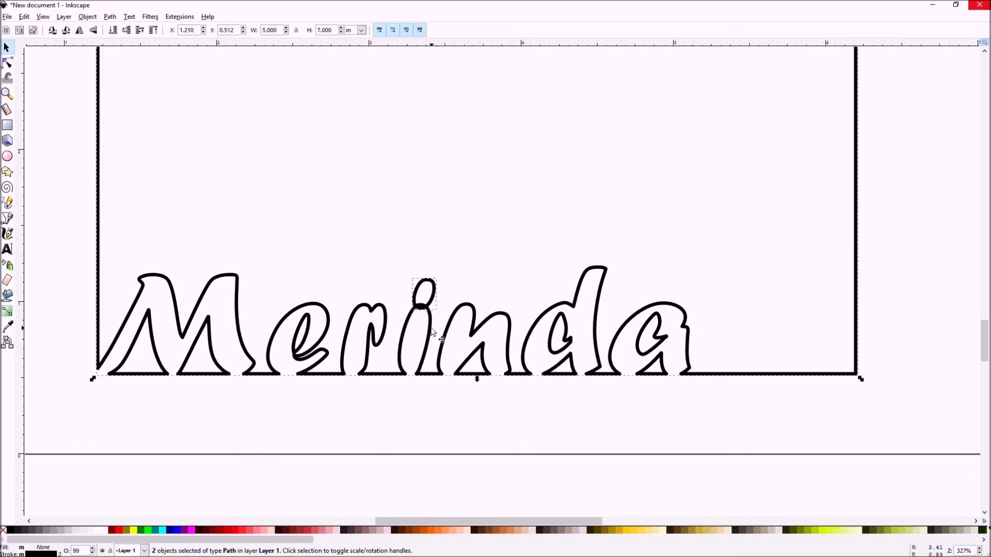
pyautogui.click(110, 17)
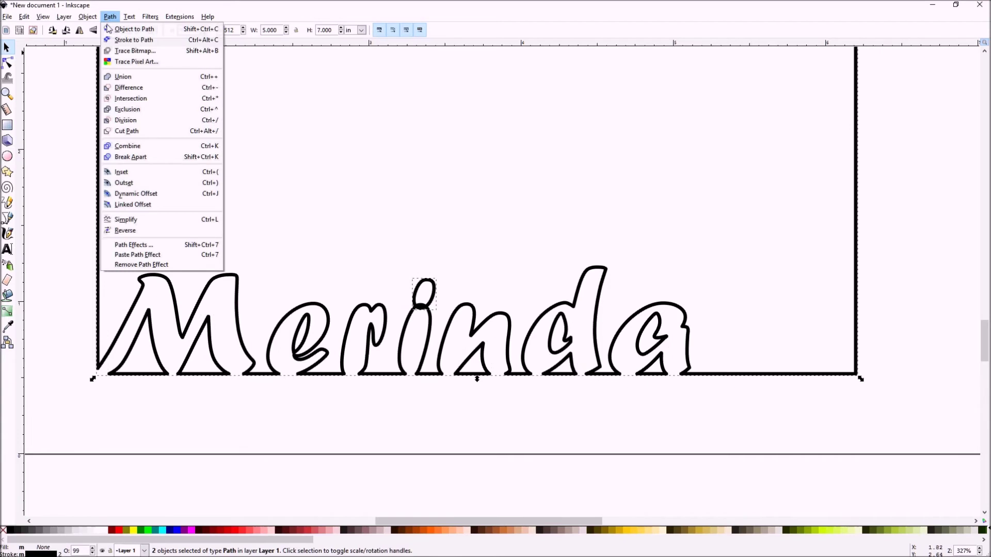
pyautogui.click(122, 88)
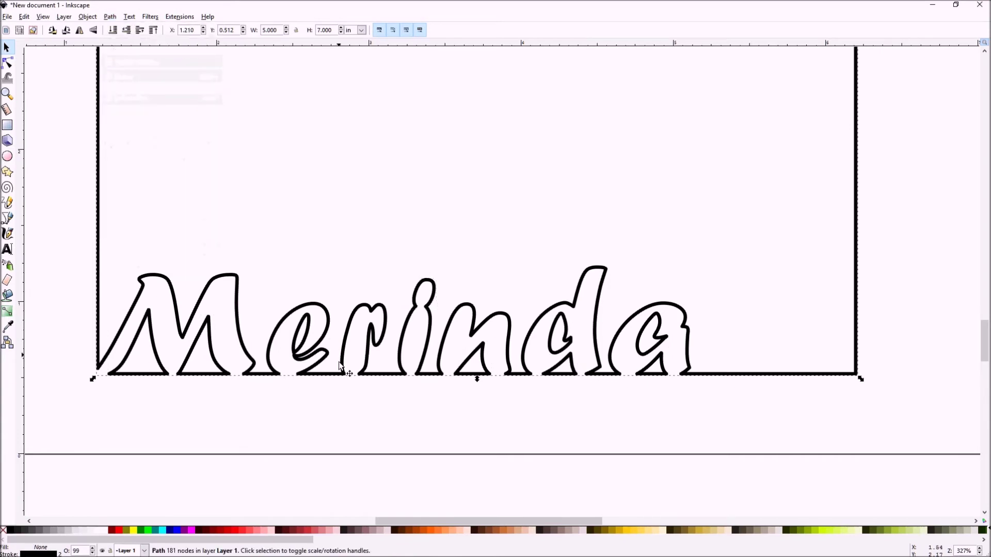
pyautogui.click(337, 391)
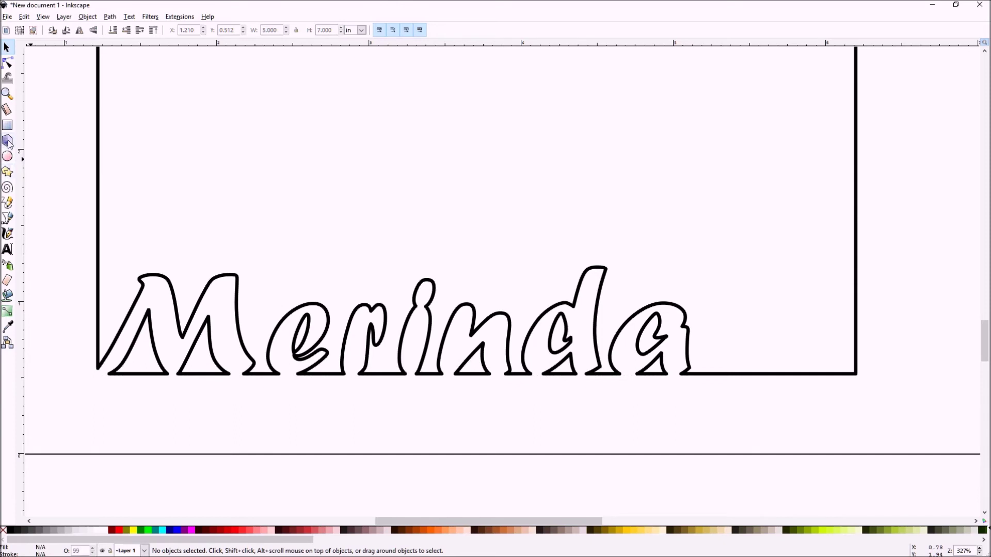
# Zoom in close on the e and bring up its inner loop's nodes in the Node tool
pyautogui.click(8, 94)
pyautogui.moveTo(253, 267); pyautogui.dragTo(323, 367)
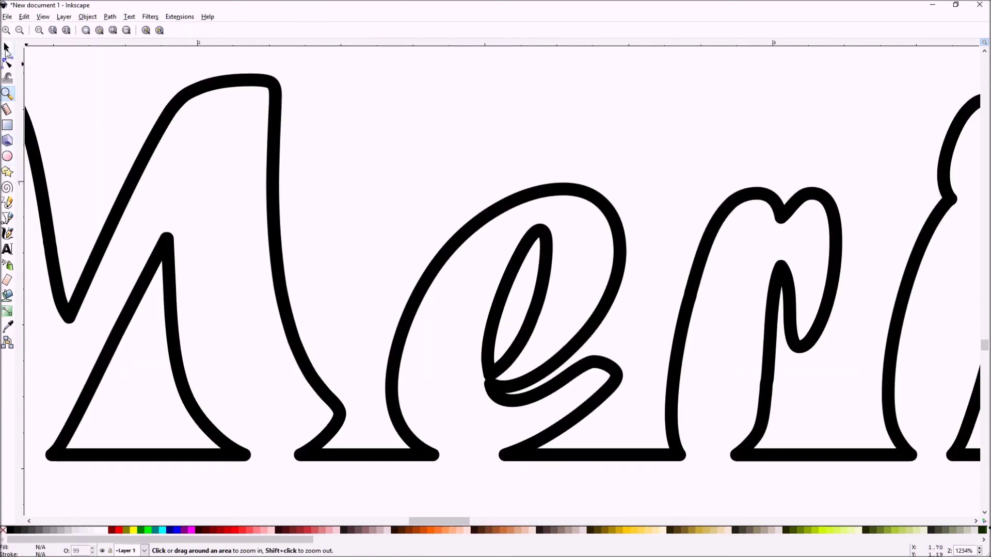
pyautogui.click(6, 48)
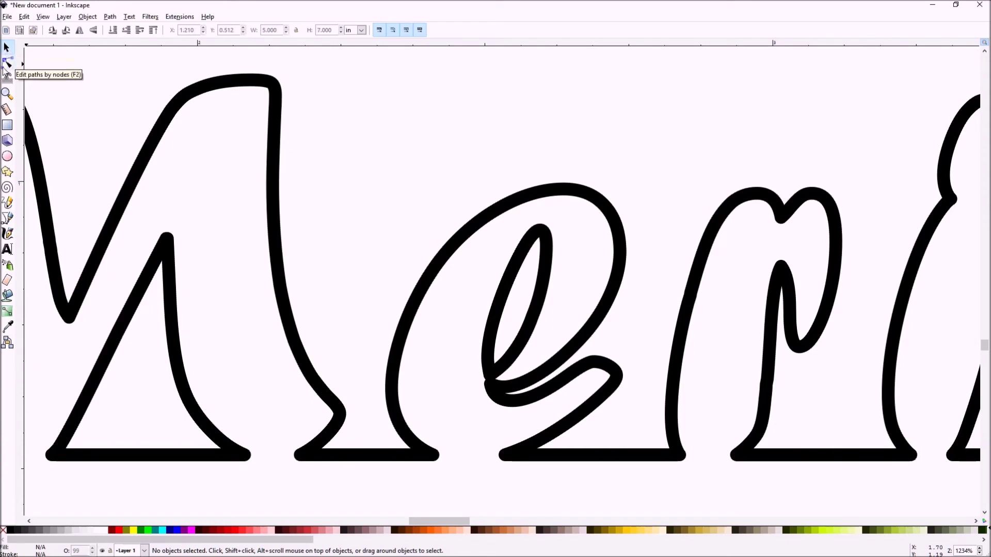
pyautogui.click(7, 64)
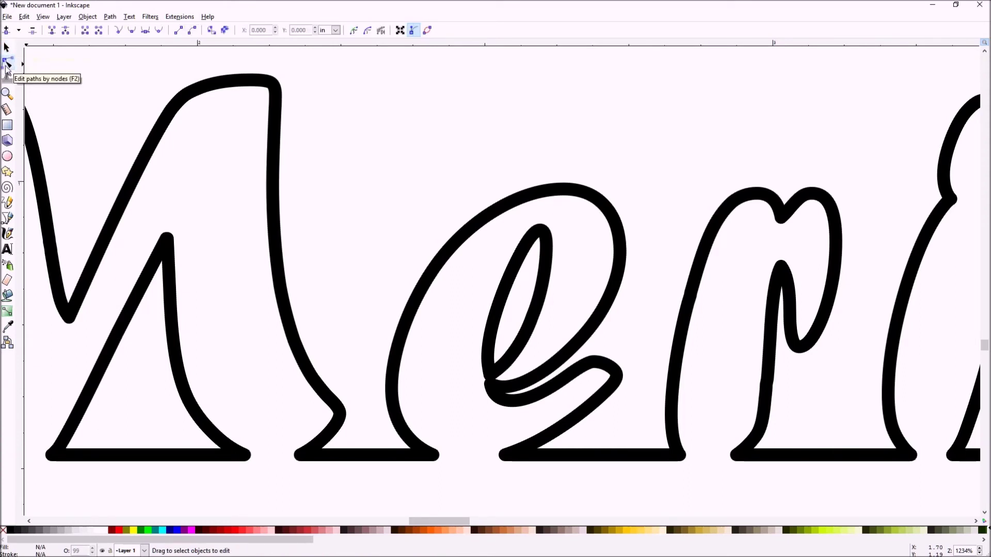
pyautogui.click(470, 239)
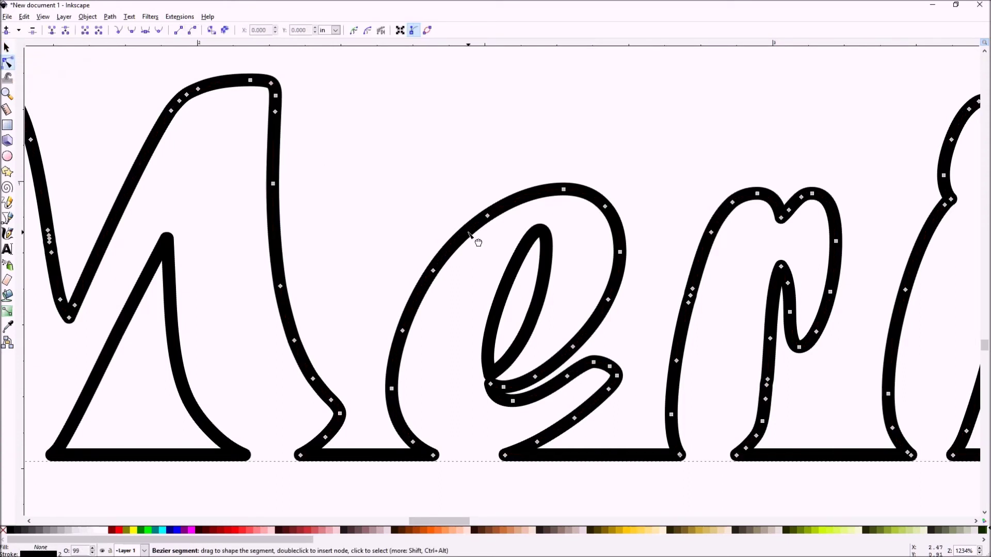
pyautogui.click(526, 245)
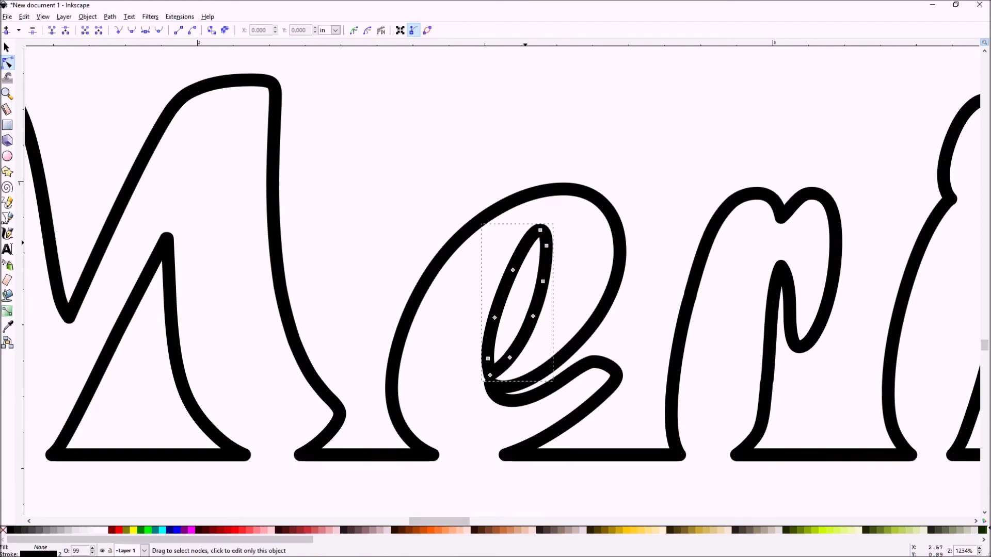
# Move the inner loop's lower-left node up and right and pull its handle to reshape the loop
pyautogui.click(490, 376)
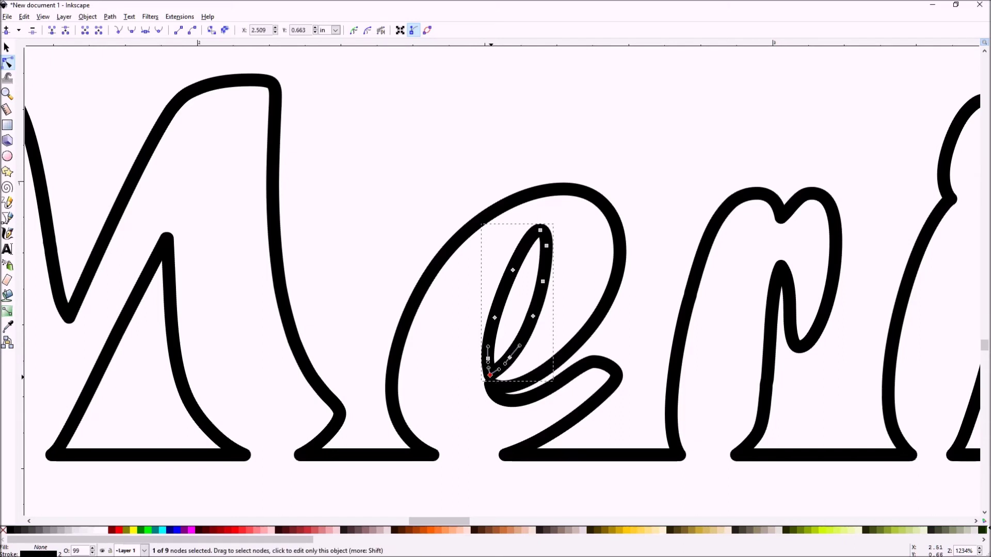
pyautogui.moveTo(490, 376); pyautogui.dragTo(510, 360)
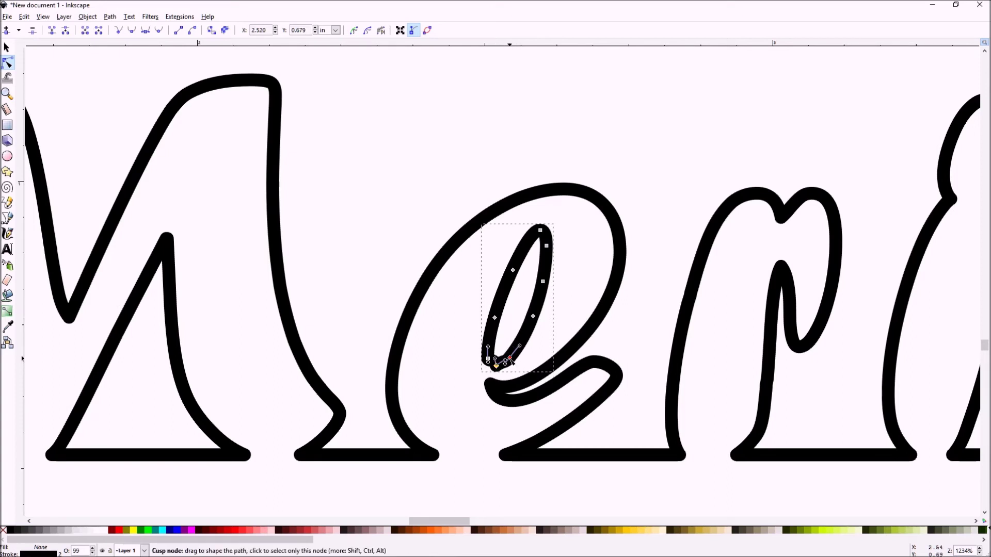
pyautogui.press('Tab')
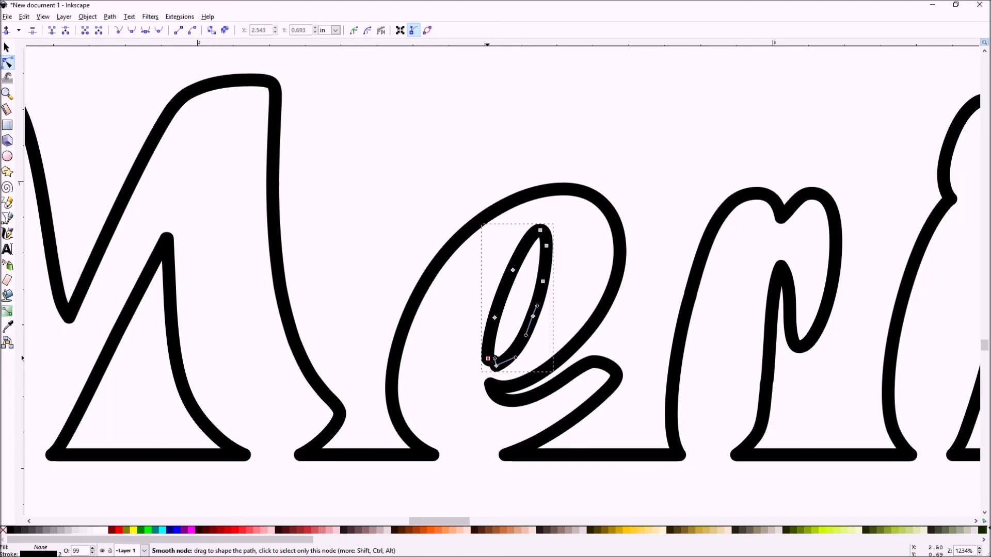
pyautogui.click(497, 367)
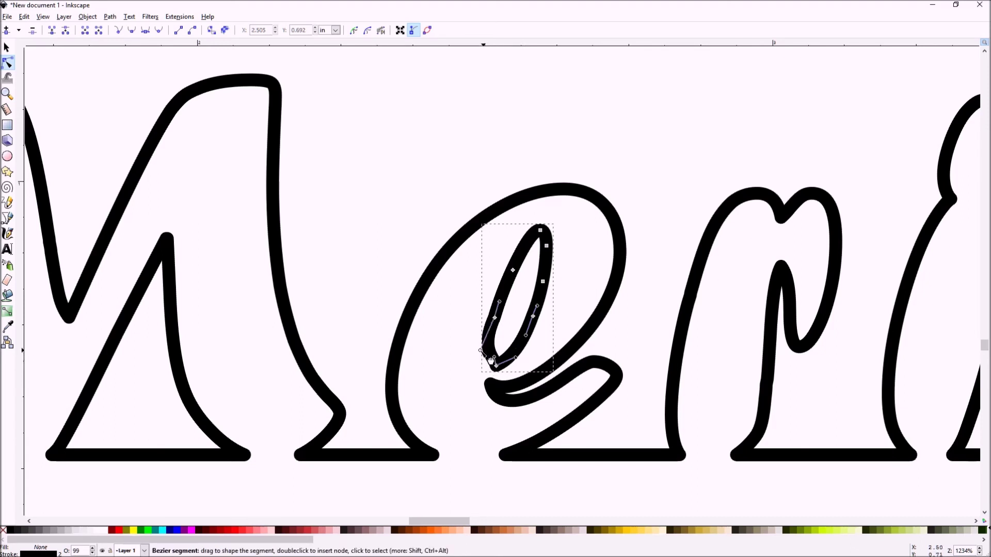
pyautogui.moveTo(480, 351); pyautogui.dragTo(492, 350)
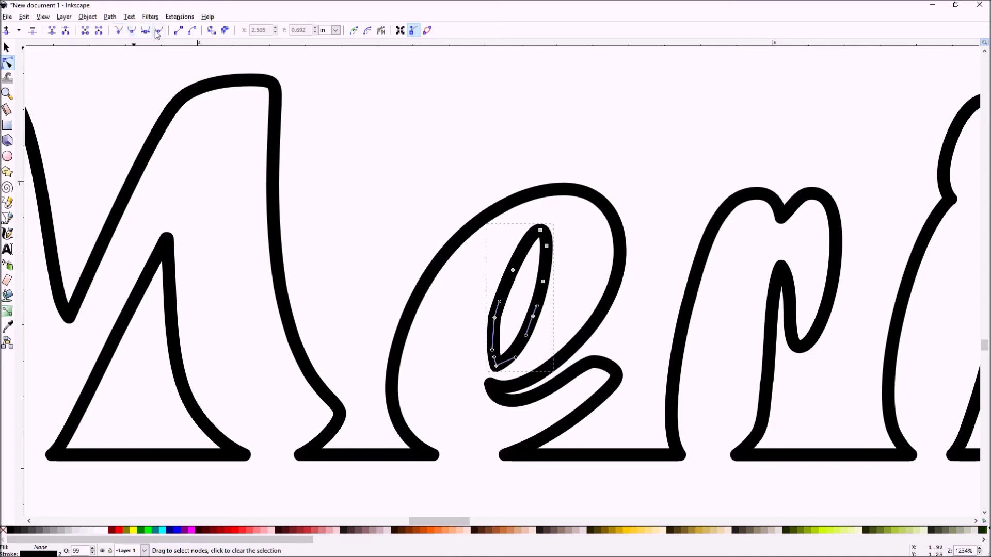
pyautogui.click(495, 318)
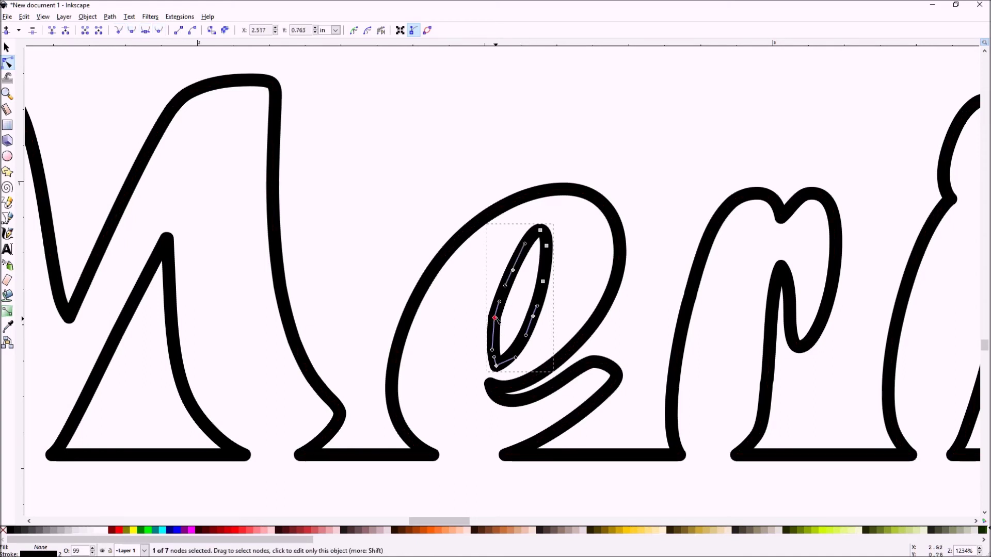
# Nudge the counter's bottom node and upper-left side, making the bottom node smooth and symmetric
pyautogui.click(133, 31)
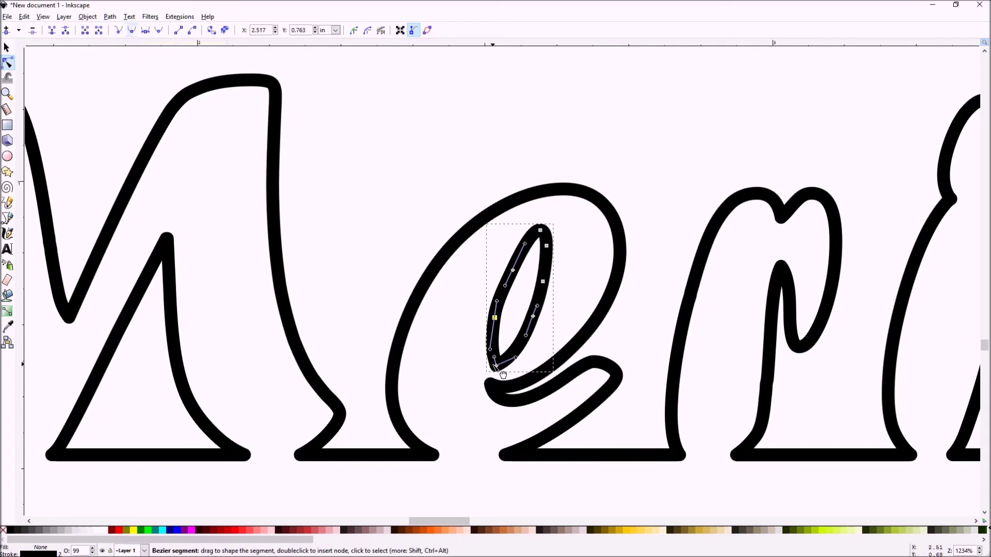
pyautogui.moveTo(495, 367); pyautogui.dragTo(502, 362)
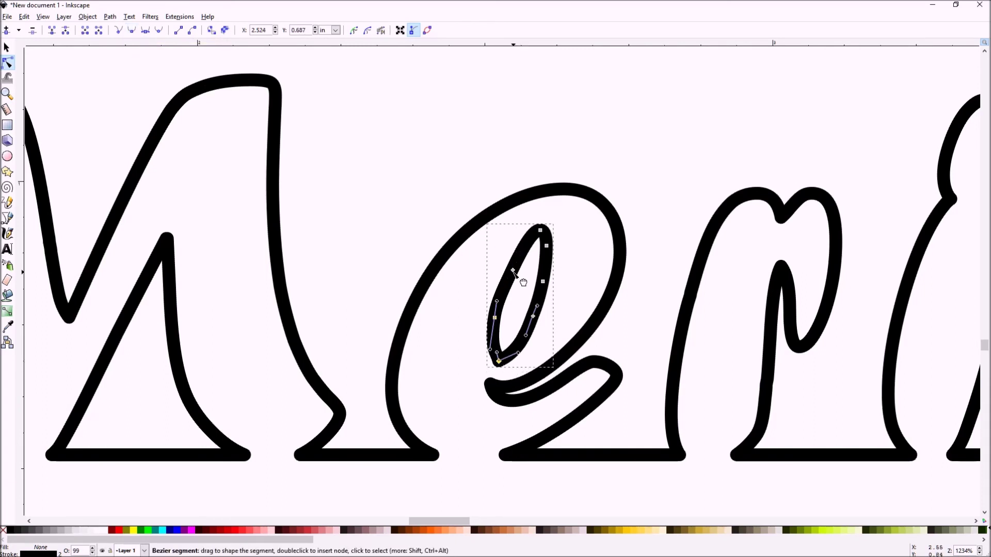
pyautogui.moveTo(514, 272); pyautogui.dragTo(514, 274)
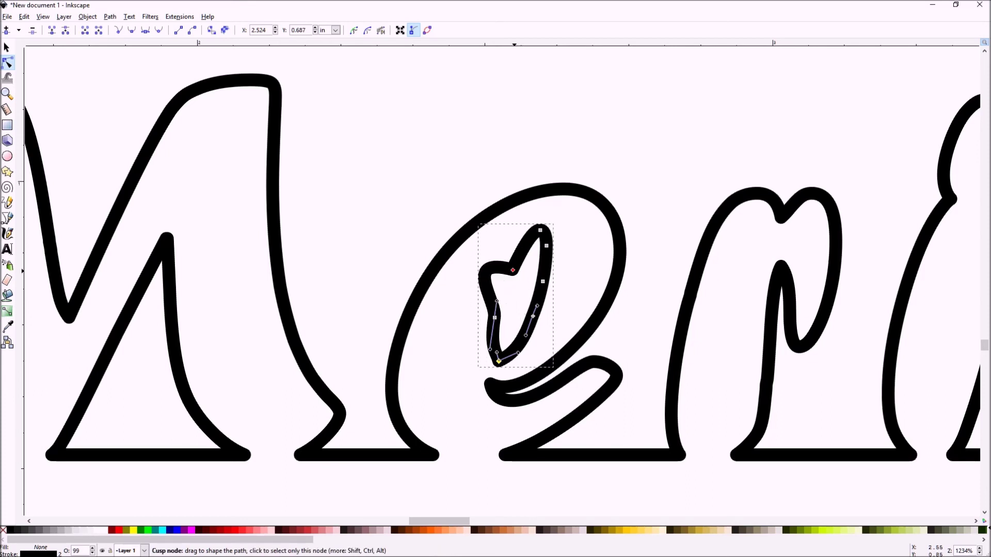
pyautogui.click(131, 32)
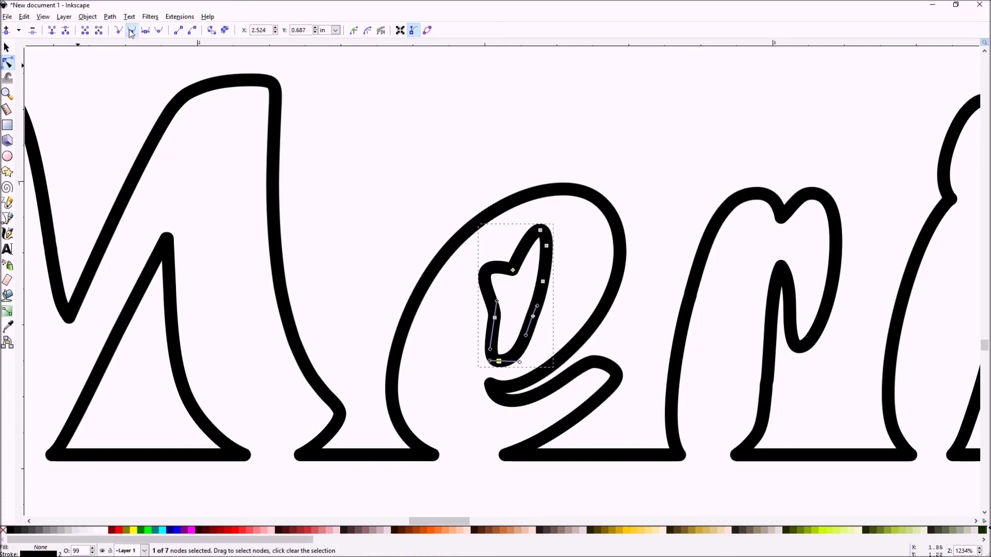
pyautogui.click(148, 34)
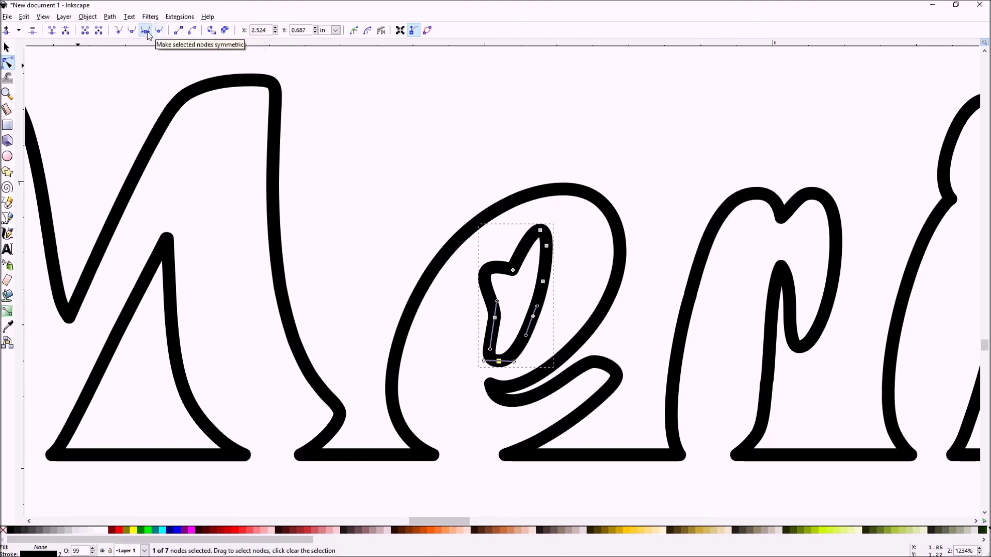
# Set the counter's upper node to symmetric, then corner, then auto-smooth to remove the notch
pyautogui.click(513, 270)
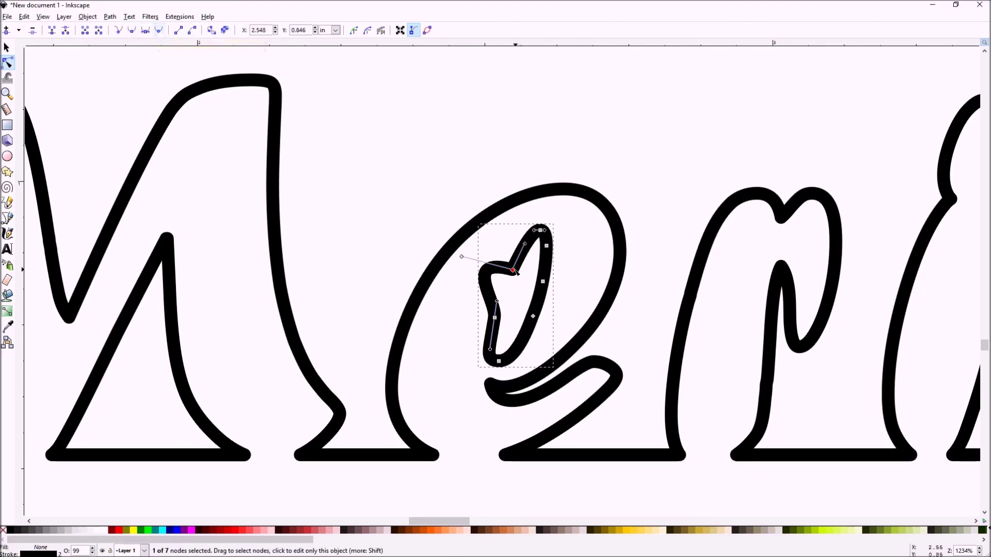
pyautogui.click(146, 32)
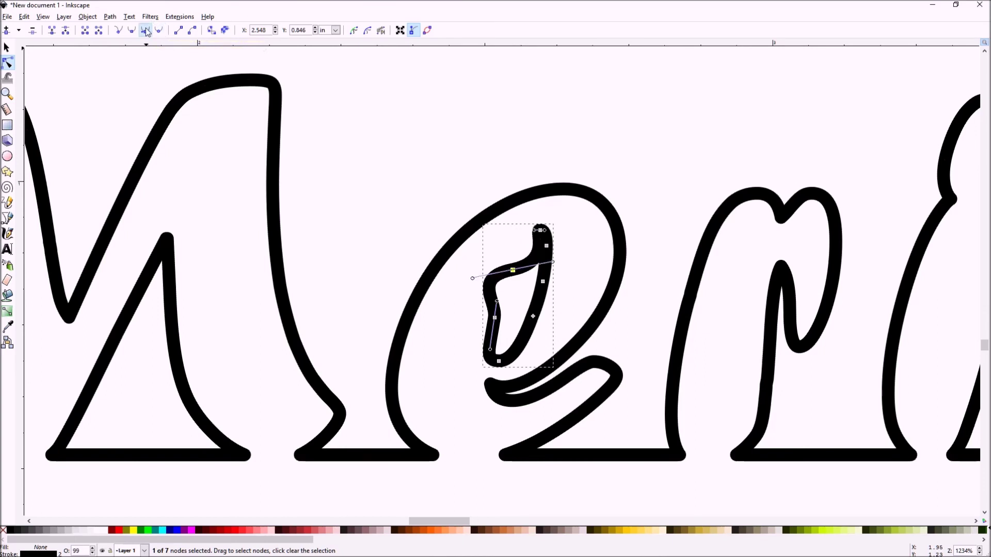
pyautogui.click(118, 31)
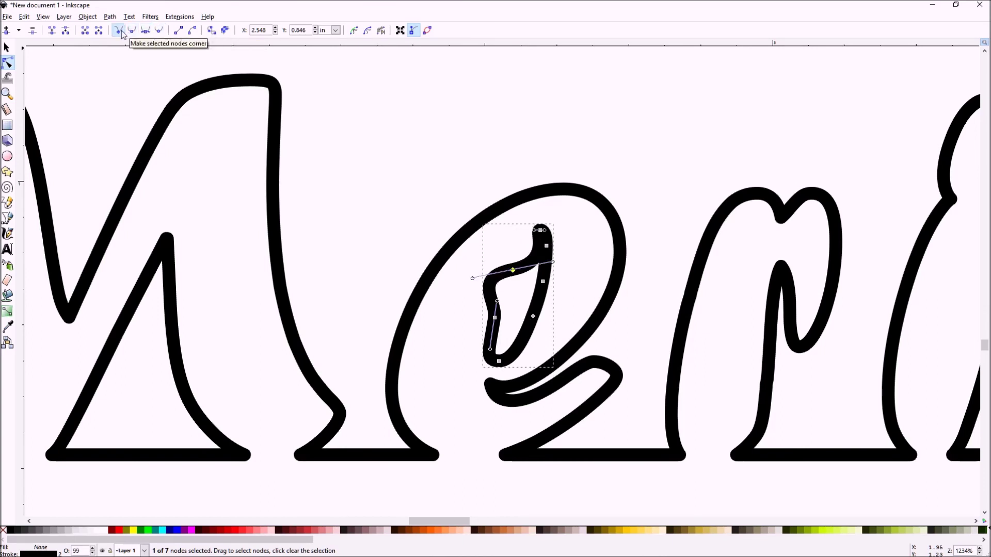
pyautogui.click(160, 32)
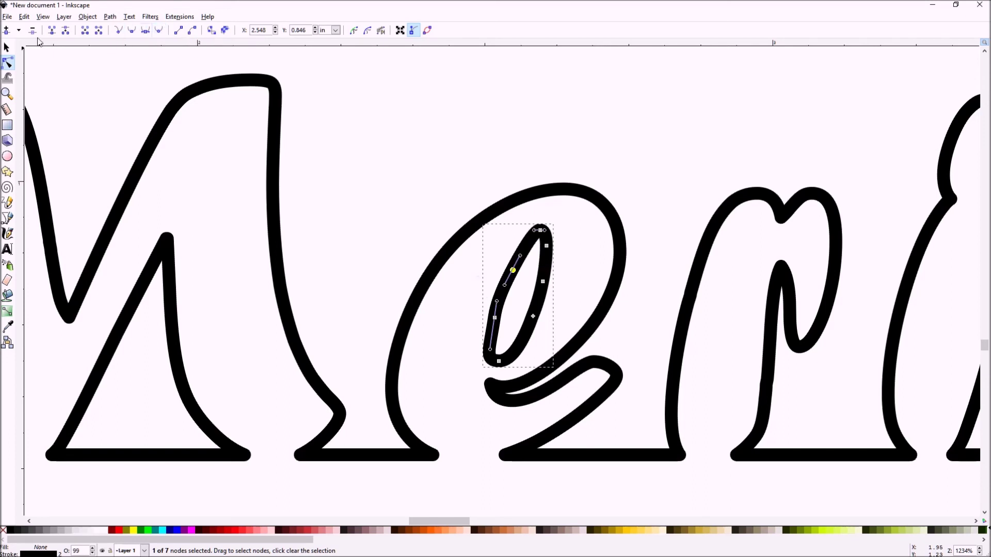
# Reselect the e's inner counter and show its nodes for editing
pyautogui.click(7, 48)
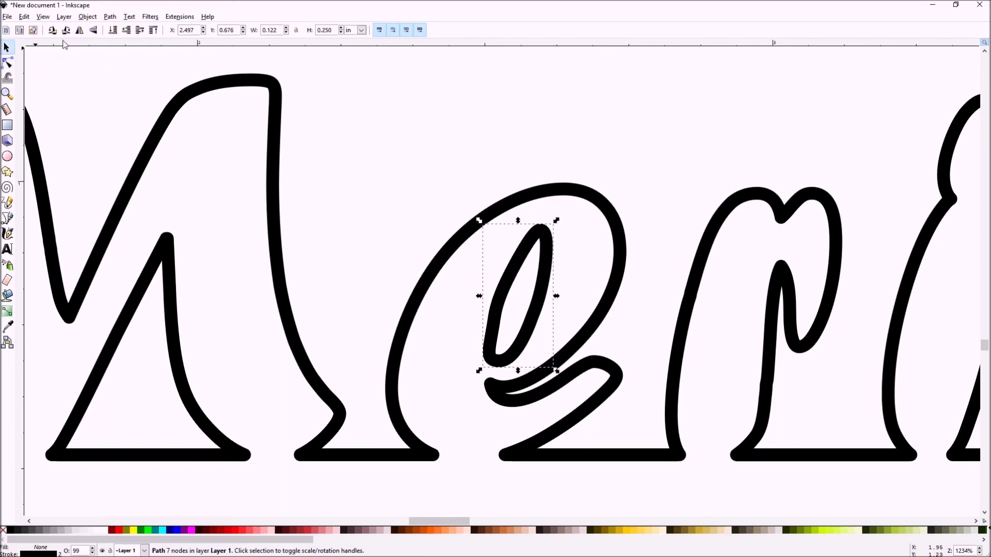
pyautogui.click(357, 116)
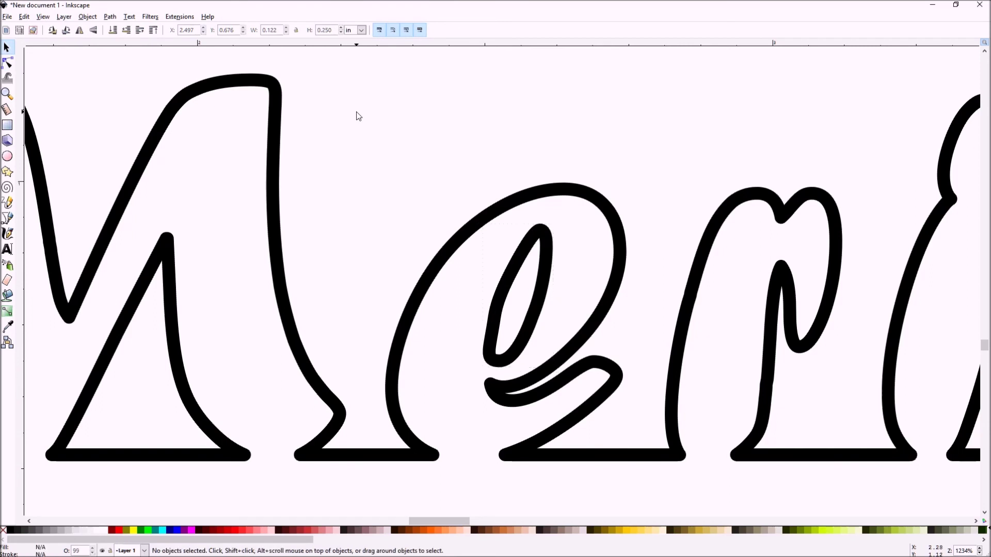
pyautogui.click(495, 312)
pyautogui.doubleClick(496, 320)
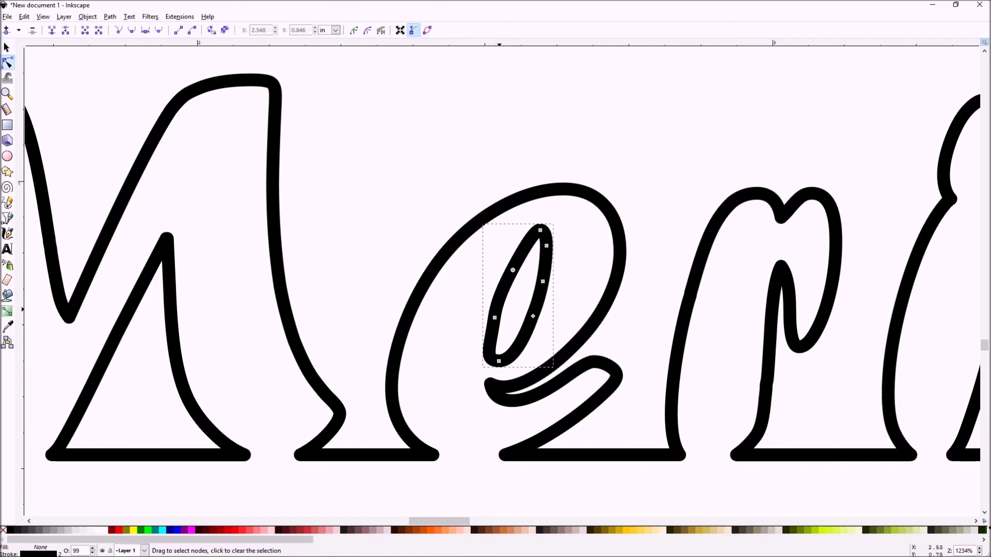
# Drag the counter's lower-left node, make it a cusp, adjust its handle, then make it symmetric
pyautogui.click(495, 318)
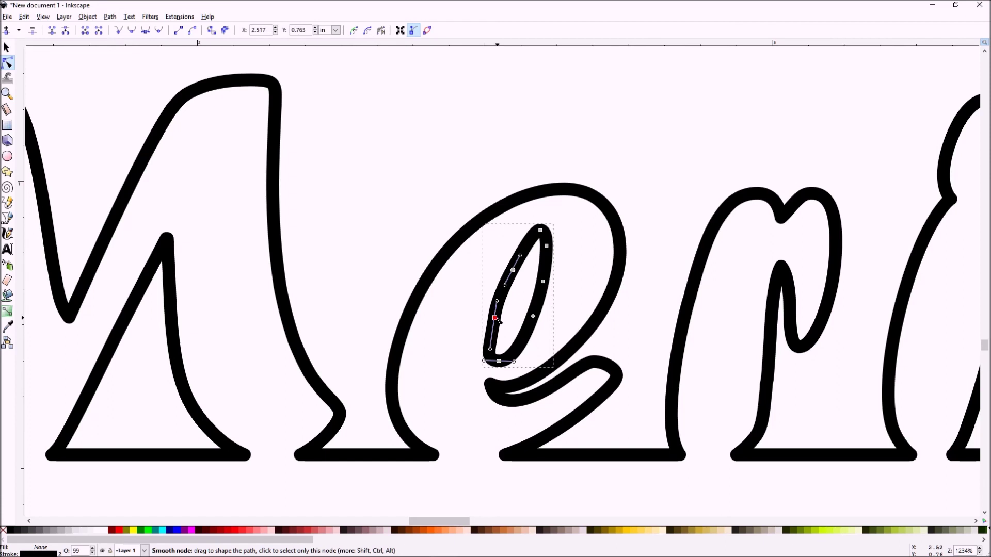
pyautogui.moveTo(497, 319); pyautogui.dragTo(488, 351)
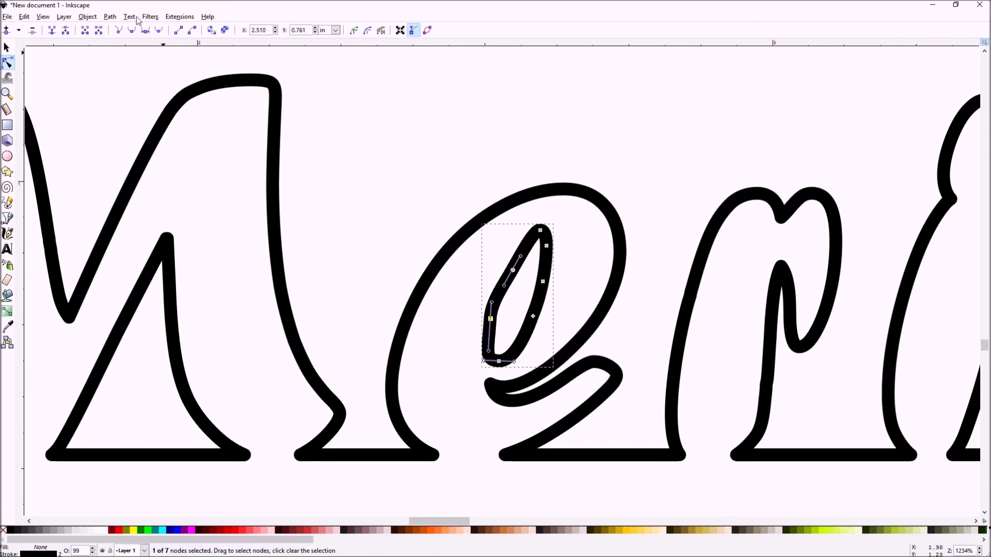
pyautogui.click(119, 30)
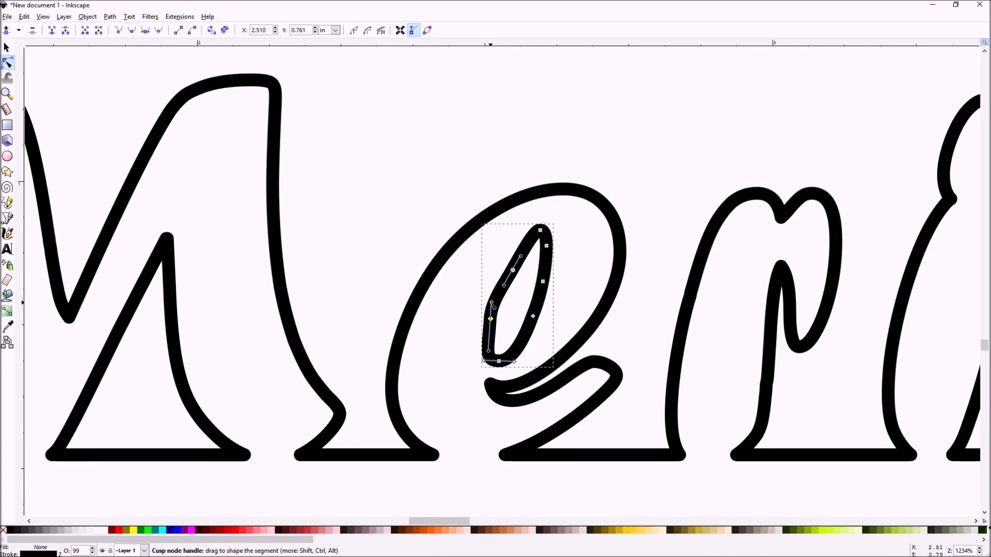
pyautogui.moveTo(491, 303); pyautogui.dragTo(496, 301)
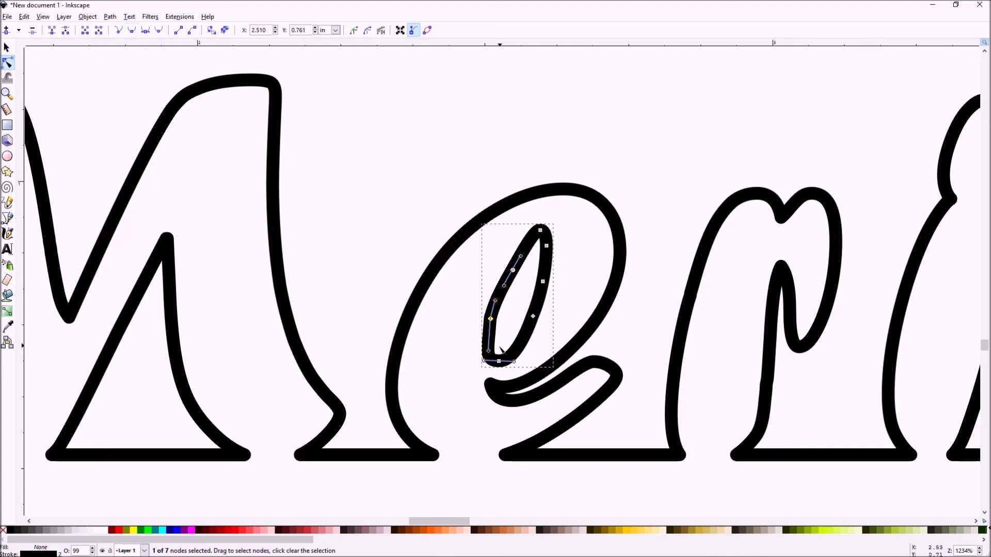
pyautogui.click(146, 33)
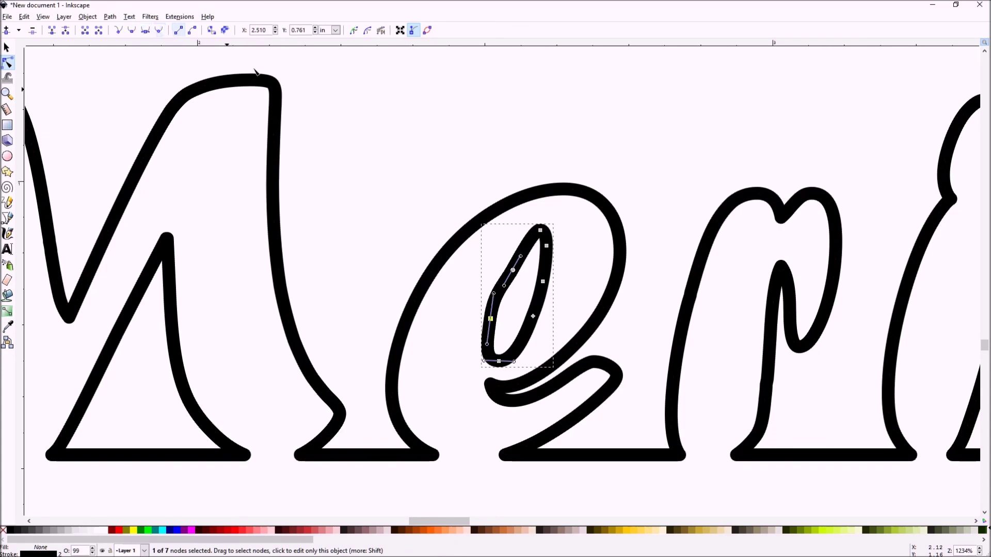
pyautogui.moveTo(515, 273); pyautogui.dragTo(511, 271)
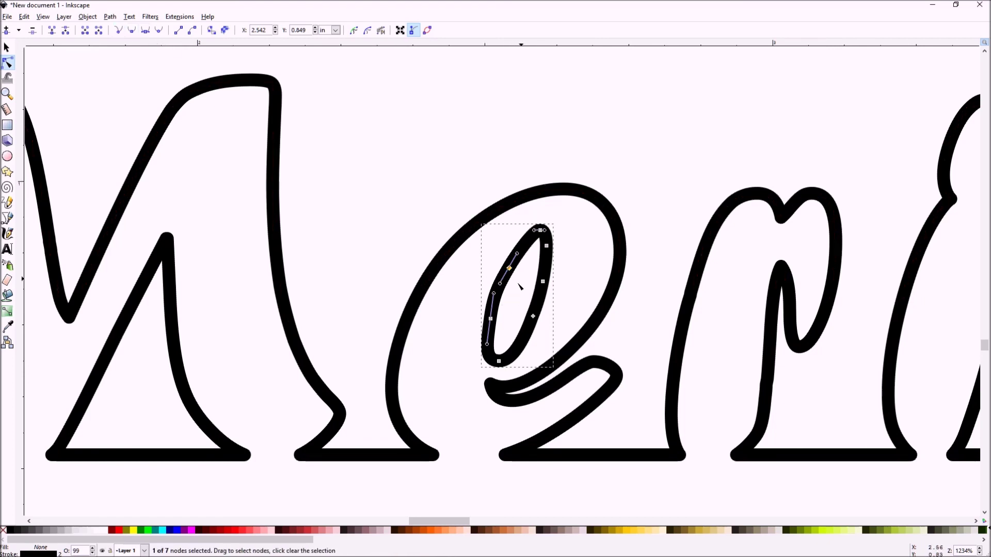
pyautogui.click(491, 319)
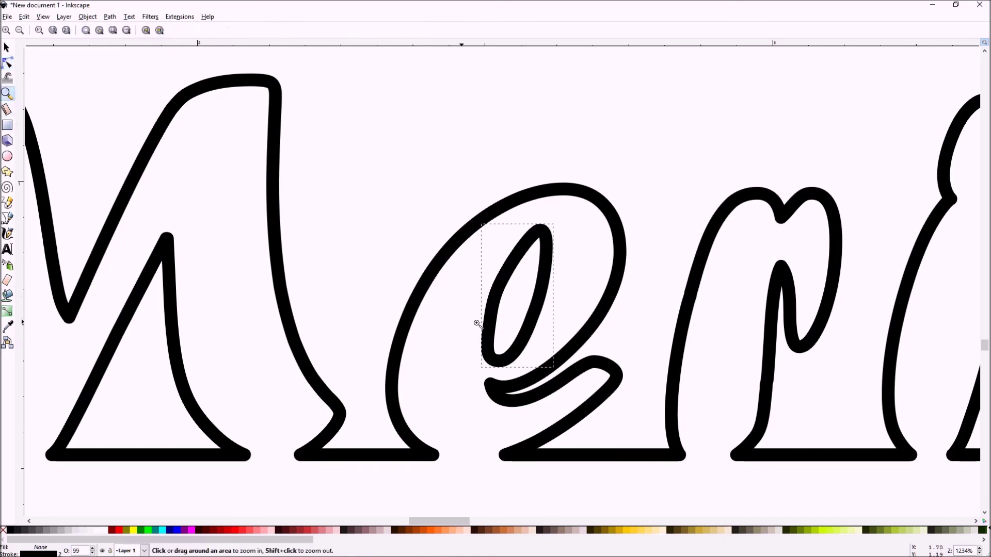
# Zoom out to the full Letter page, deselect everything, and switch to another open window
pyautogui.scroll(-5, 476, 323)
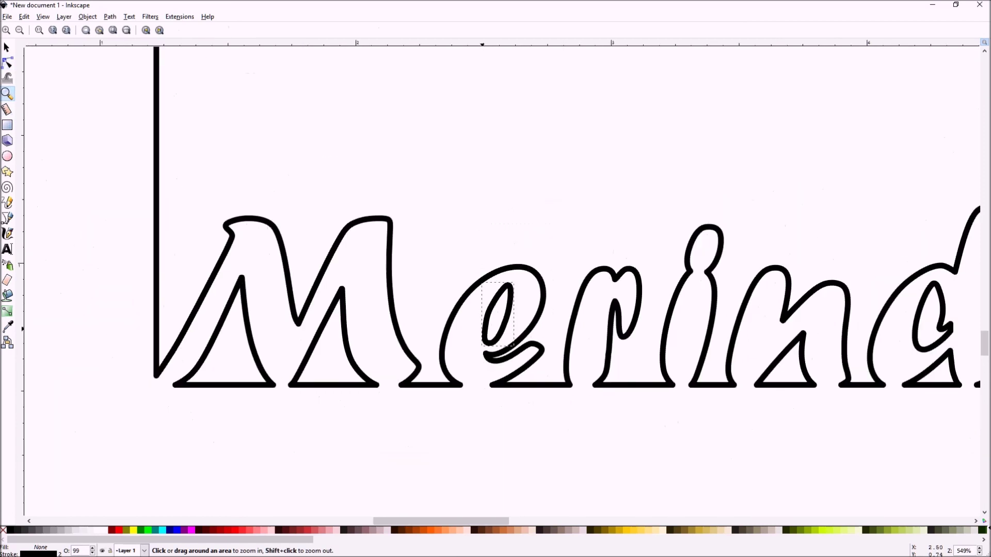
pyautogui.scroll(-2, 482, 329)
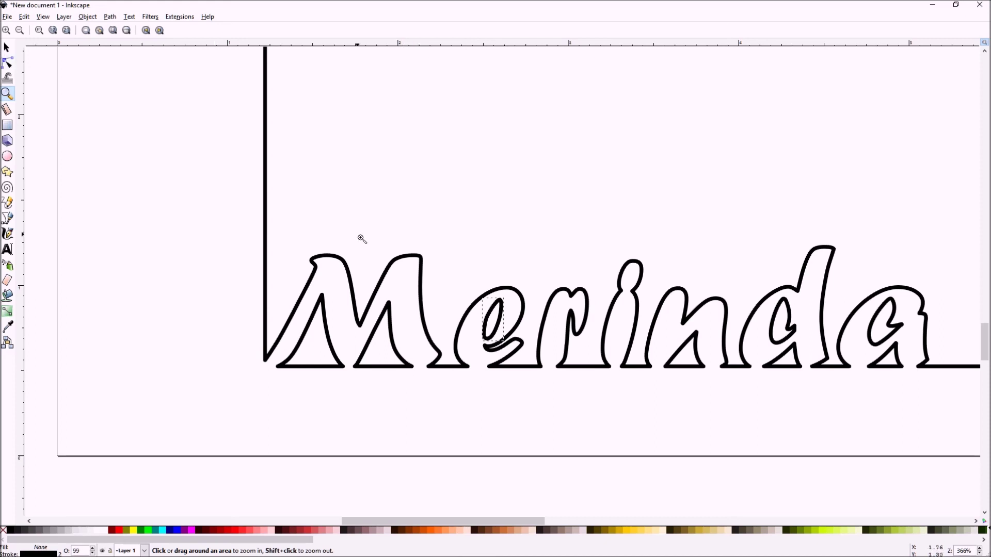
pyautogui.press('-')
pyautogui.press('-')
pyautogui.press('-')
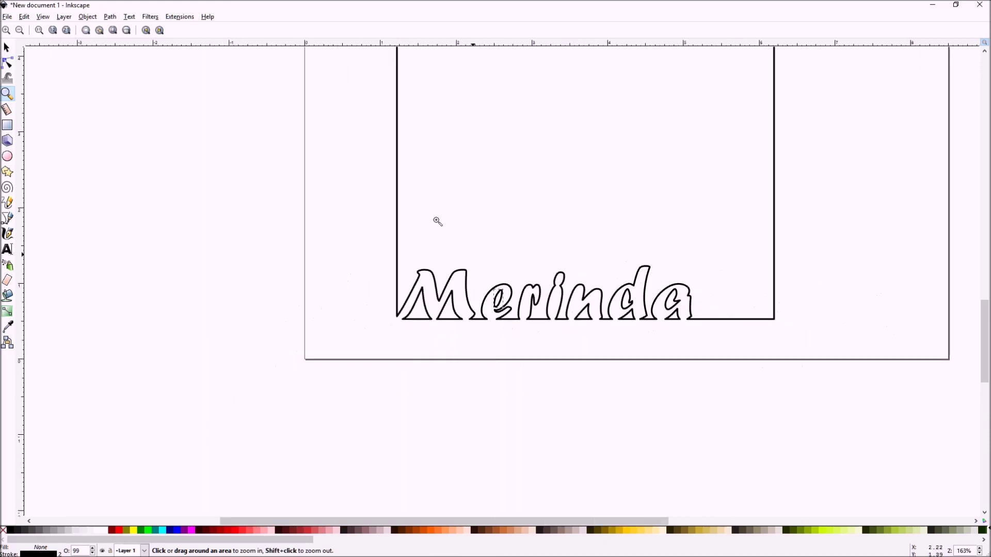
pyautogui.scroll(4, 439, 223)
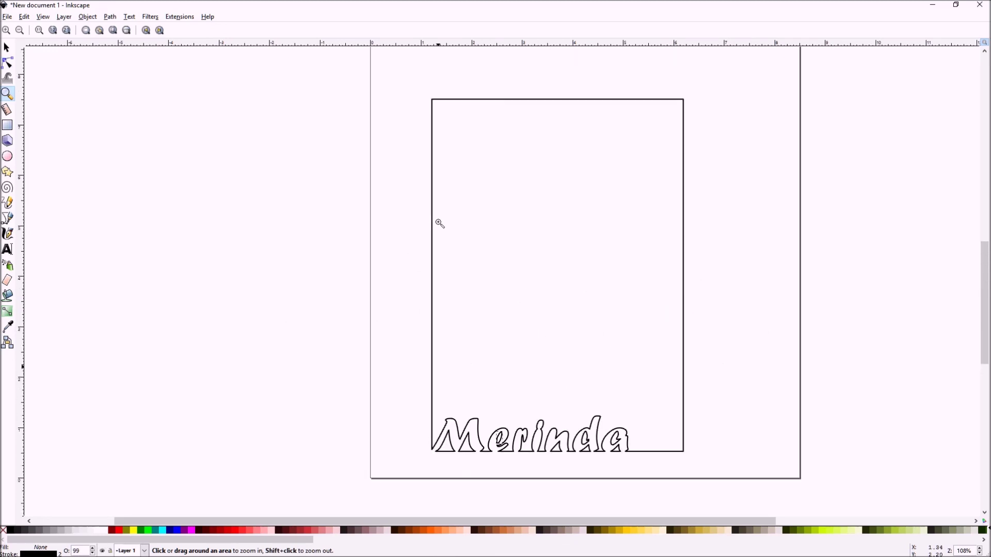
pyautogui.click(6, 47)
pyautogui.press('Escape')
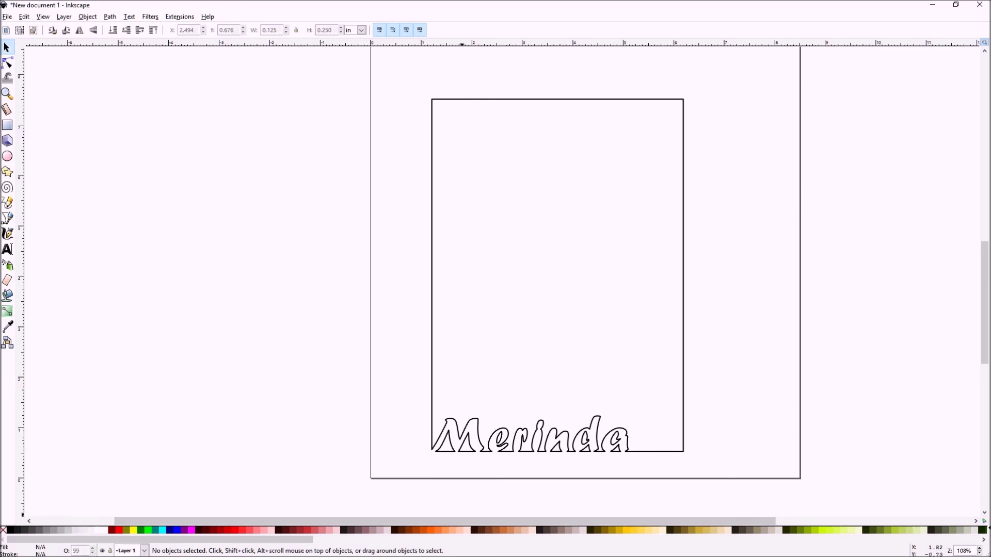
pyautogui.moveTo(454, 554)
pyautogui.click(468, 548)
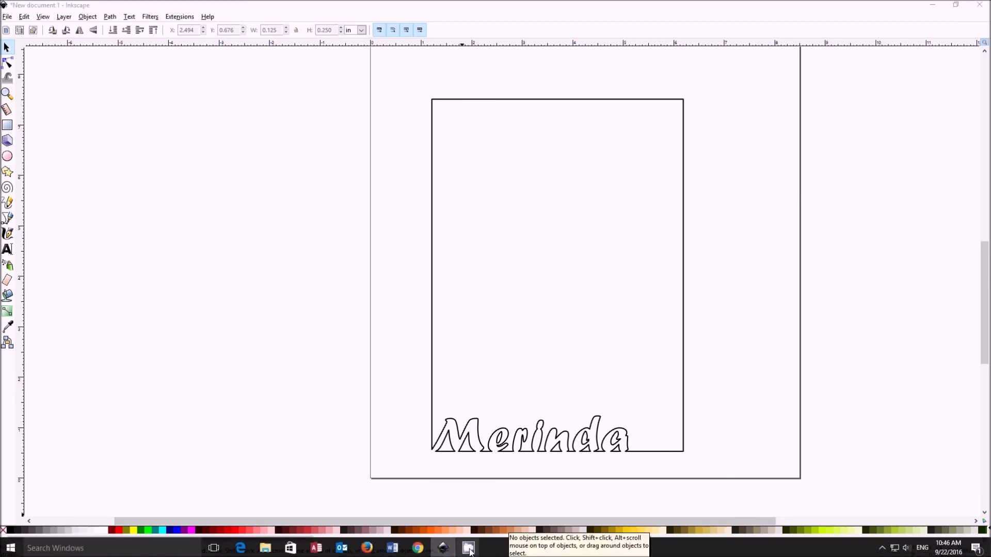